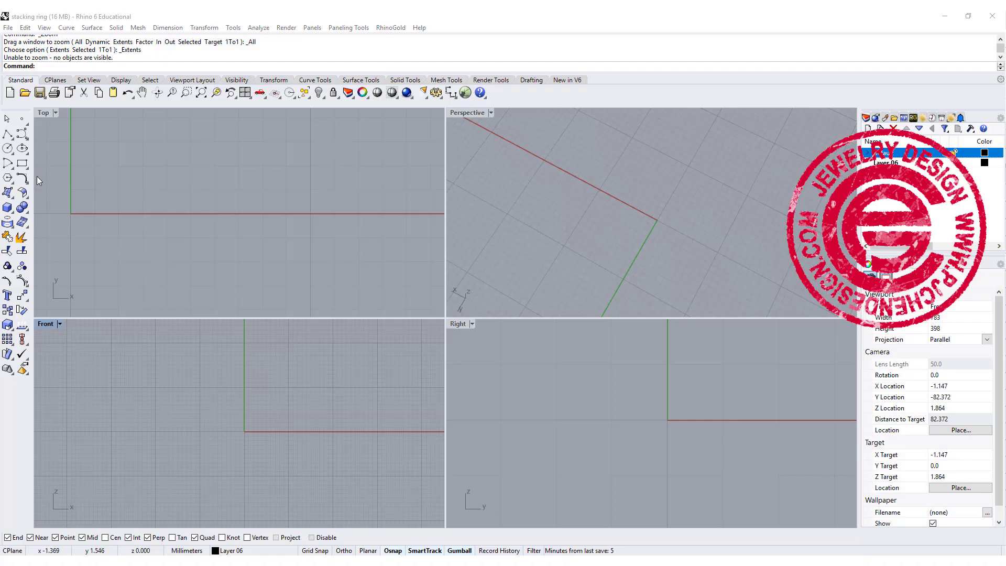
- Draw a circle 16 mm in diameter centred on the origin in the Front view
{"action": "left_click", "coordinate": [7, 148]}
{"action": "type", "text": "0"}
{"action": "key", "text": "Return"}
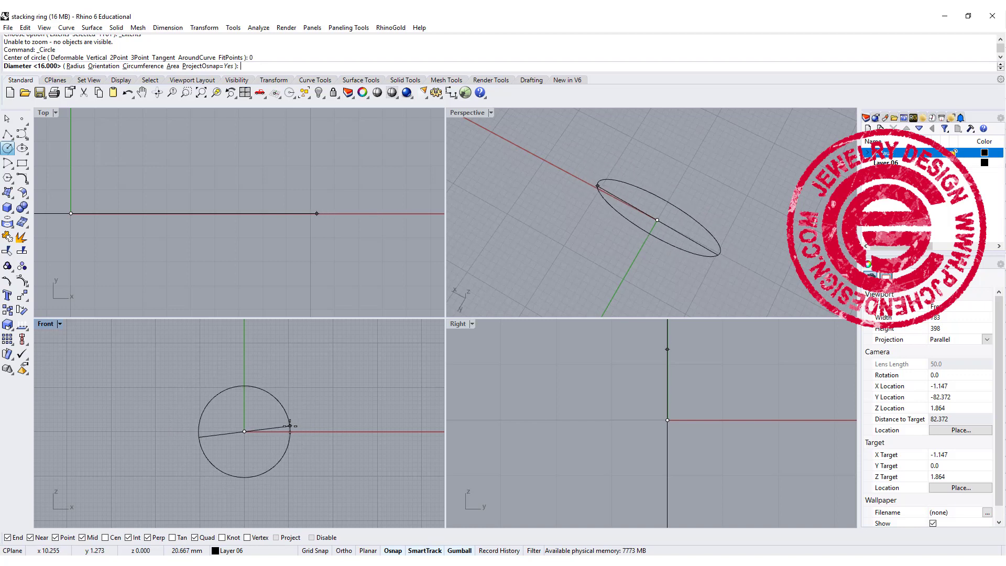
{"action": "key", "text": "Return"}
- Draw a both-sides line in the Top view, centred on the circle's left quadrant and extending 3 mm each way along Y
{"action": "right_click_drag", "start_coordinate": [287, 433], "coordinate": [285, 418]}
{"action": "right_click_drag", "start_coordinate": [184, 251], "coordinate": [296, 245]}
{"action": "scroll", "coordinate": [185, 216], "scroll_direction": "down", "scroll_amount": 4}
{"action": "right_click_drag", "start_coordinate": [185, 216], "coordinate": [221, 222]}
{"action": "scroll", "coordinate": [221, 221], "scroll_direction": "down", "scroll_amount": 2}
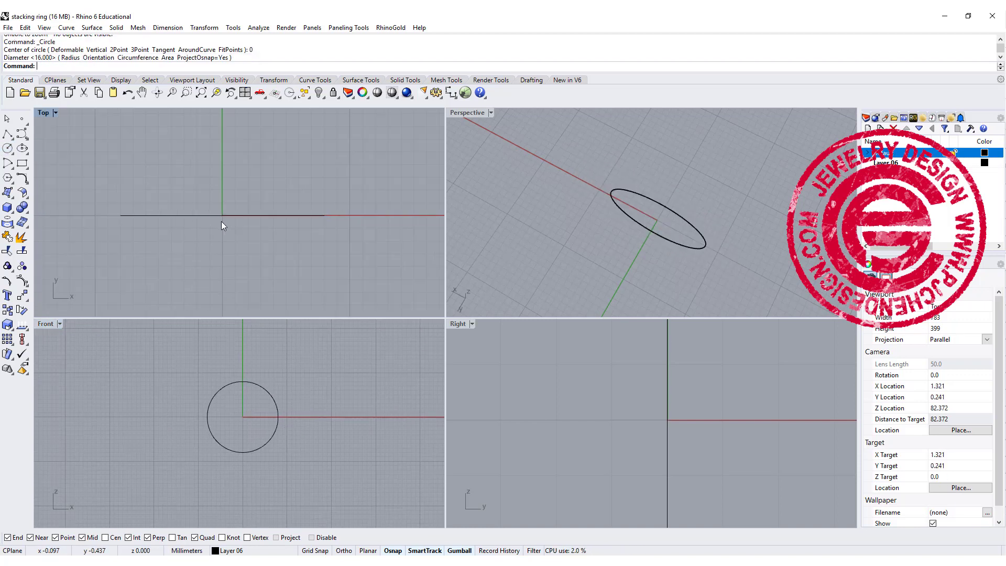
{"action": "left_click", "coordinate": [10, 138]}
{"action": "left_click", "coordinate": [52, 140]}
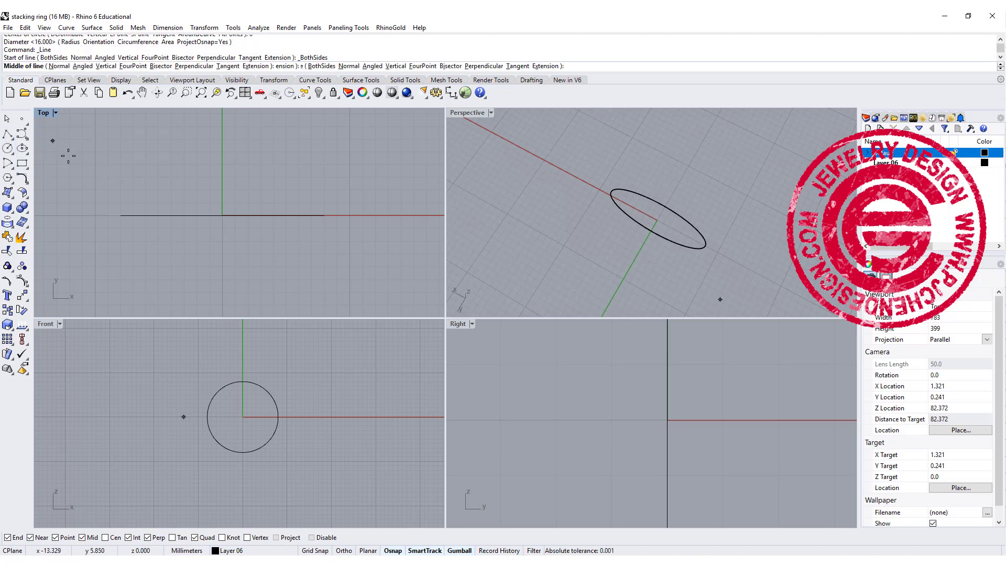
{"action": "left_click", "coordinate": [120, 215]}
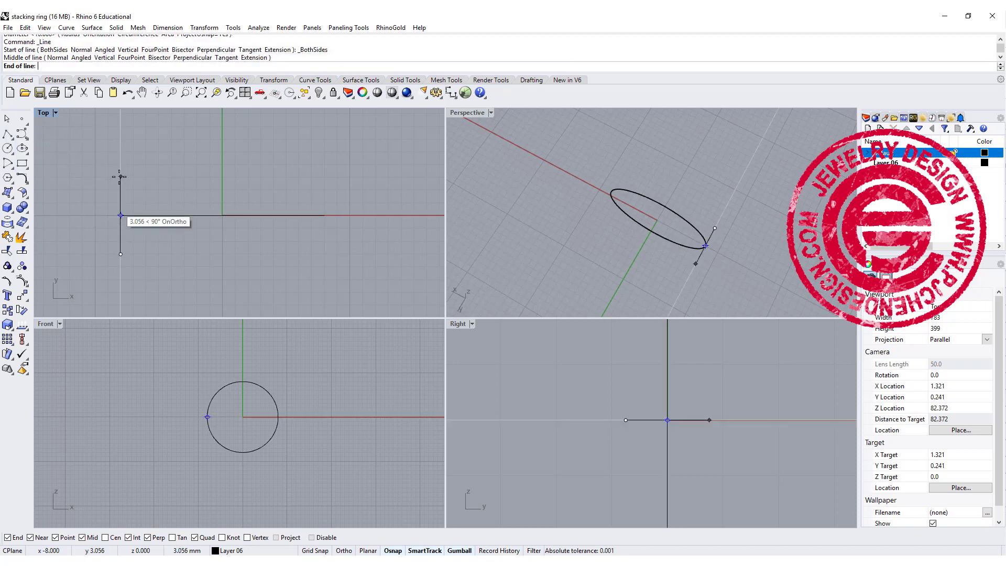
{"action": "scroll", "coordinate": [121, 179], "scroll_direction": "up", "scroll_amount": 4}
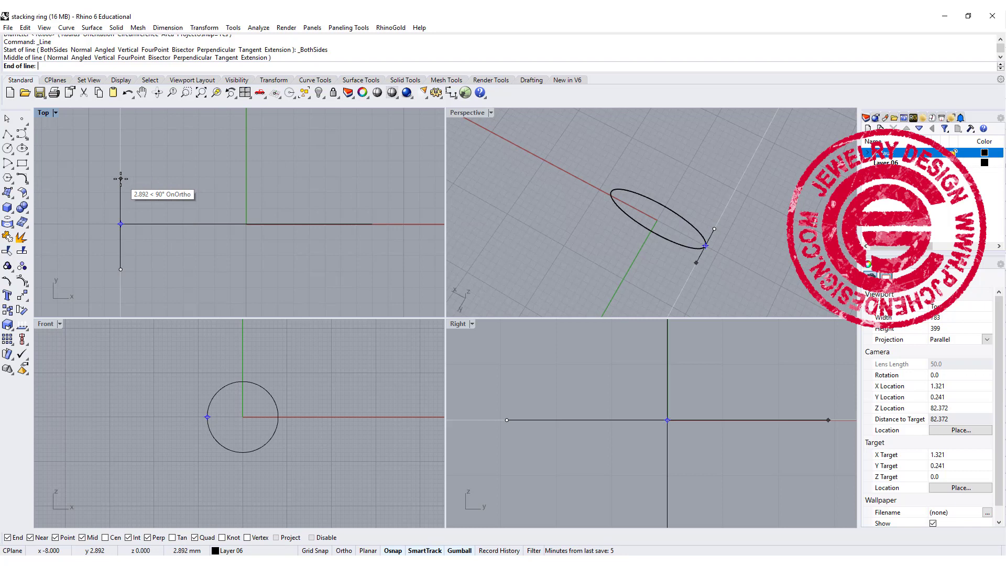
{"action": "right_click_drag", "start_coordinate": [121, 179], "coordinate": [193, 161]}
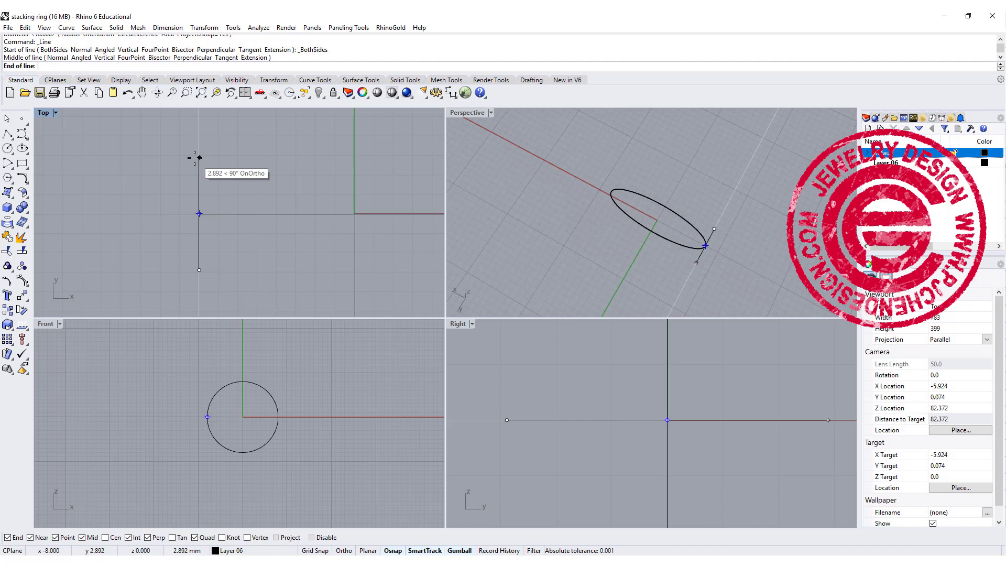
{"action": "key", "text": "Return"}
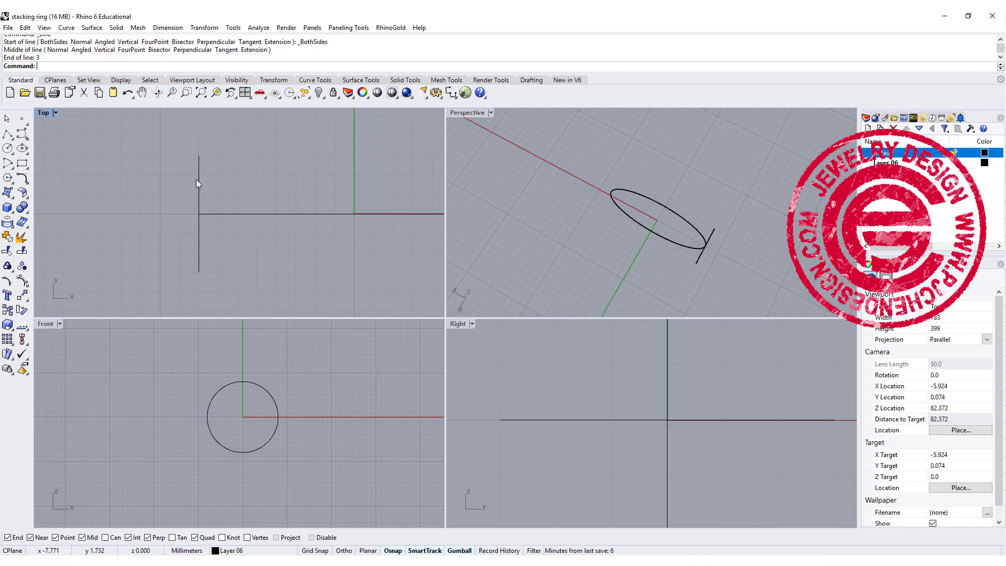
- Mirror a copy of the short vertical line across the Y axis through the origin to the circle's opposite side
{"action": "scroll", "coordinate": [195, 181], "scroll_direction": "down", "scroll_amount": 2}
{"action": "right_click_drag", "start_coordinate": [194, 192], "coordinate": [127, 186]}
{"action": "scroll", "coordinate": [219, 171], "scroll_direction": "down", "scroll_amount": 2}
{"action": "right_click_drag", "start_coordinate": [219, 172], "coordinate": [211, 184]}
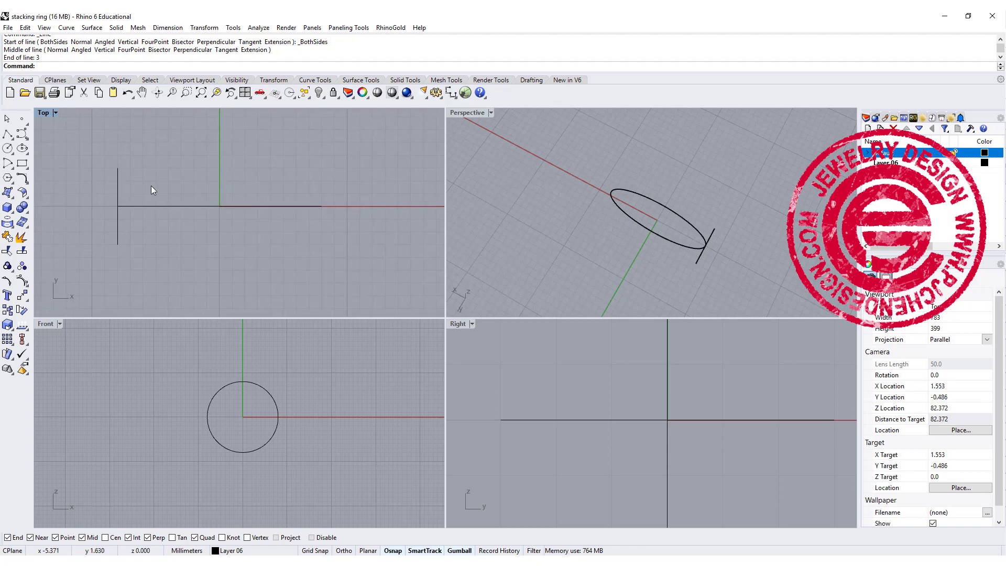
{"action": "left_click", "coordinate": [118, 181]}
{"action": "left_click", "coordinate": [25, 298]}
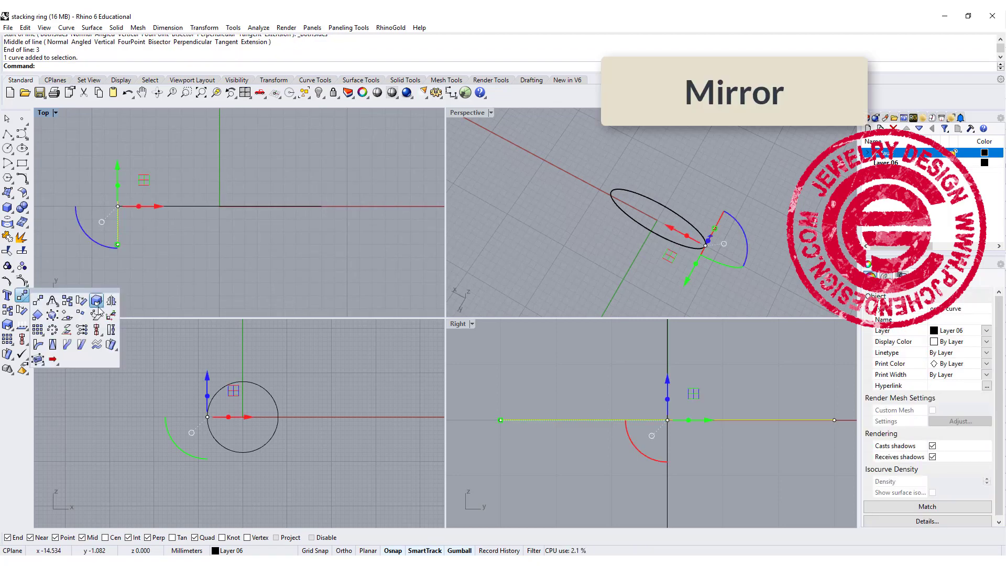
{"action": "left_click", "coordinate": [97, 302]}
{"action": "type", "text": "0"}
{"action": "key", "text": "Return"}
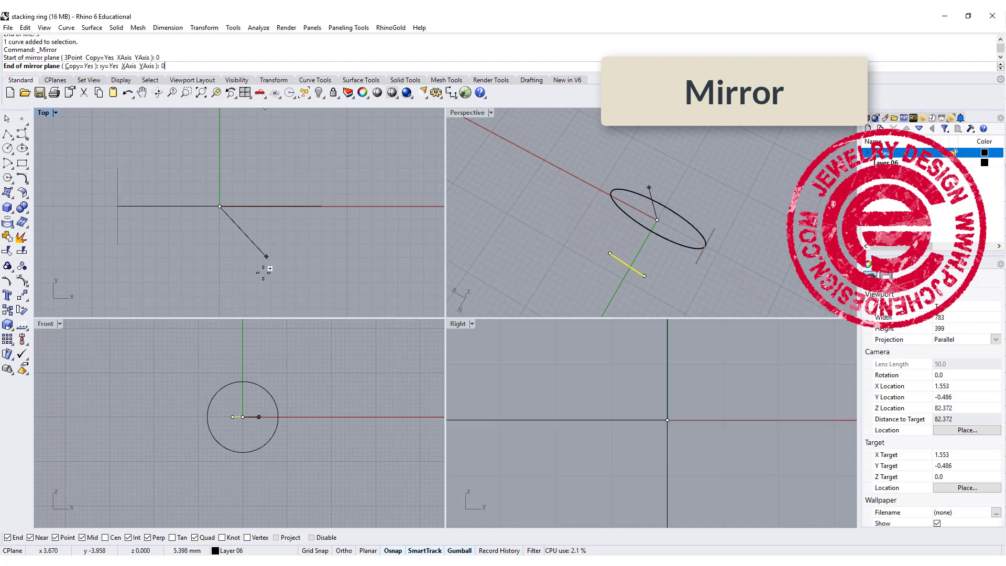
{"action": "left_click", "coordinate": [224, 267]}
{"action": "left_click", "coordinate": [557, 248]}
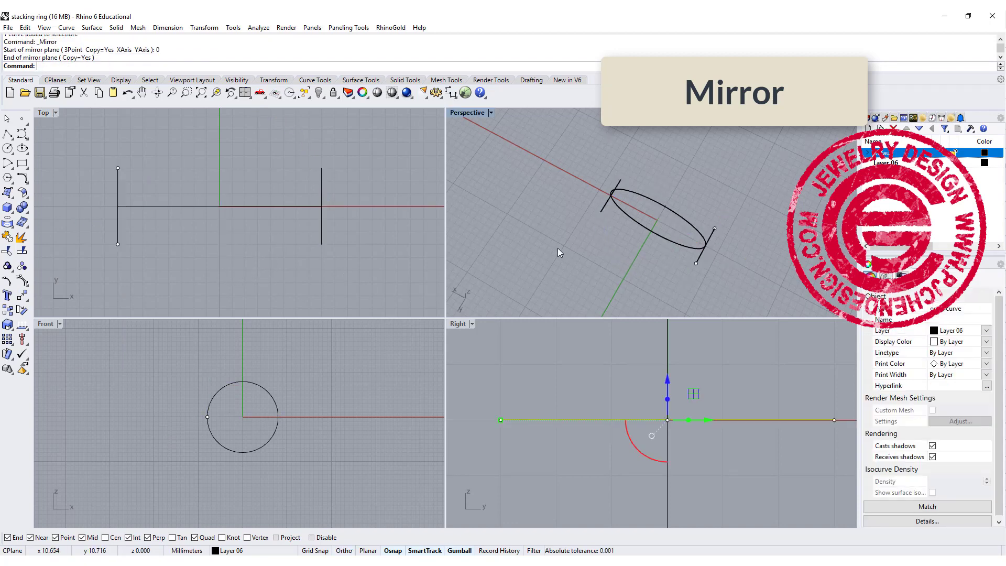
- Draw an interpolated curve joining the upper ends of the two vertical lines, with a tall hump near the middle
{"action": "right_click_drag", "start_coordinate": [592, 231], "coordinate": [685, 227]}
{"action": "scroll", "coordinate": [681, 225], "scroll_direction": "up", "scroll_amount": 2}
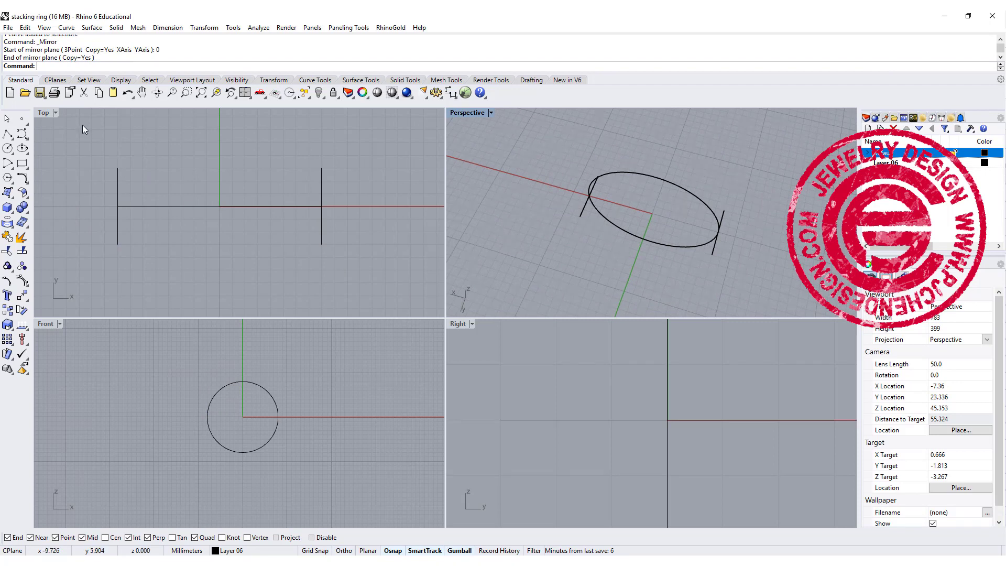
{"action": "left_click", "coordinate": [22, 135]}
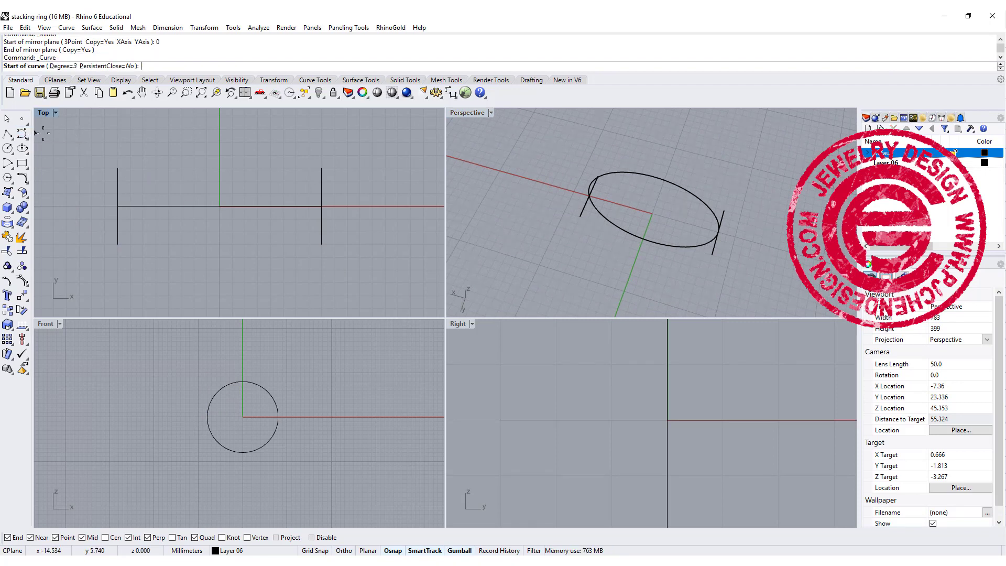
{"action": "left_click", "coordinate": [22, 135]}
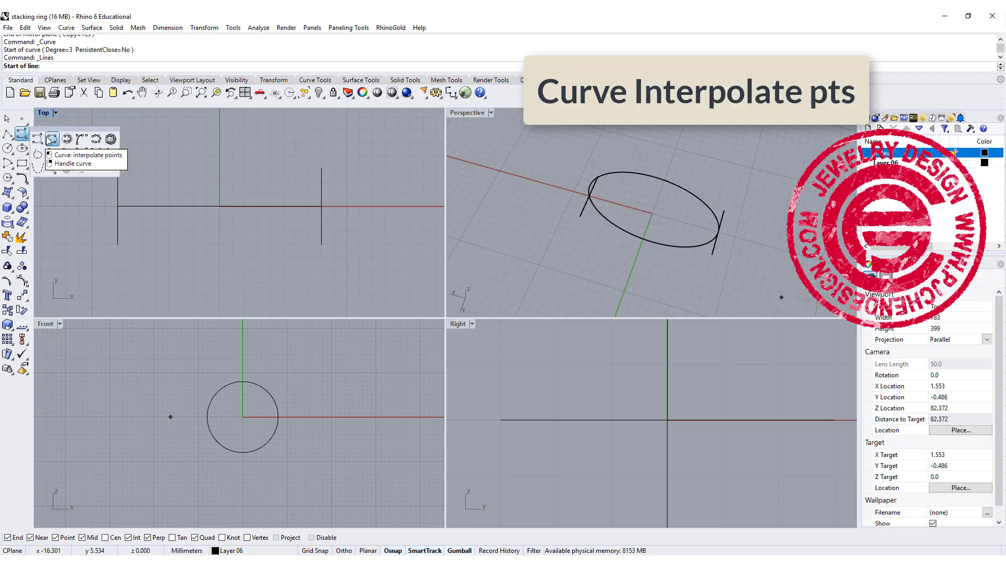
{"action": "left_click", "coordinate": [51, 139]}
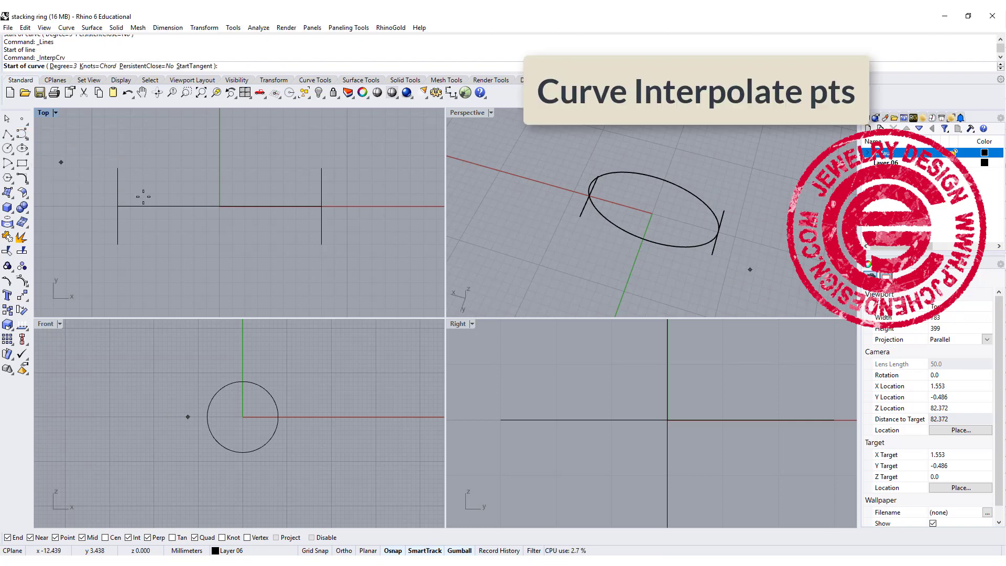
{"action": "left_click", "coordinate": [118, 169]}
{"action": "left_click", "coordinate": [151, 167]}
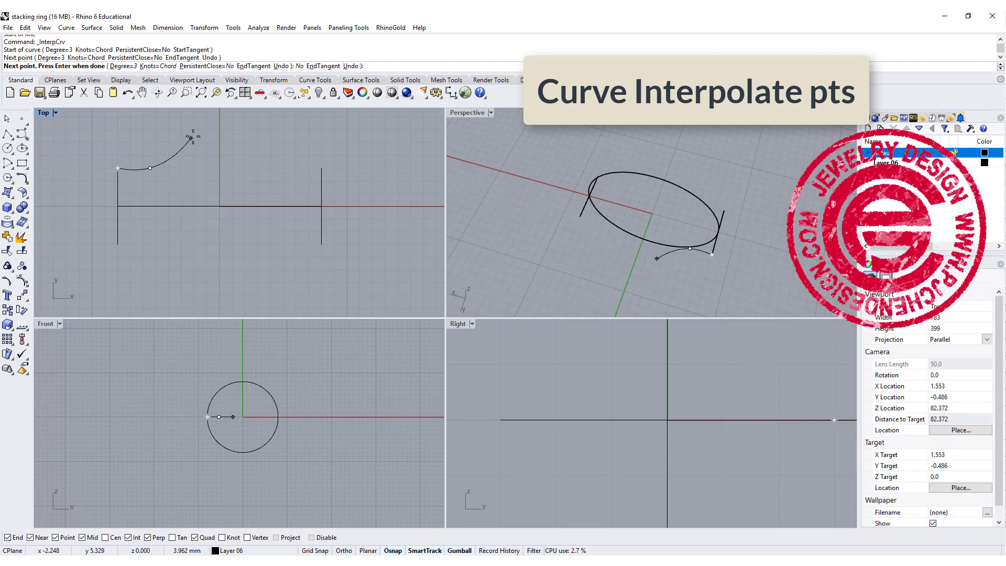
{"action": "left_click", "coordinate": [194, 136]}
{"action": "right_click_drag", "start_coordinate": [194, 136], "coordinate": [184, 166]}
{"action": "left_click", "coordinate": [218, 142]}
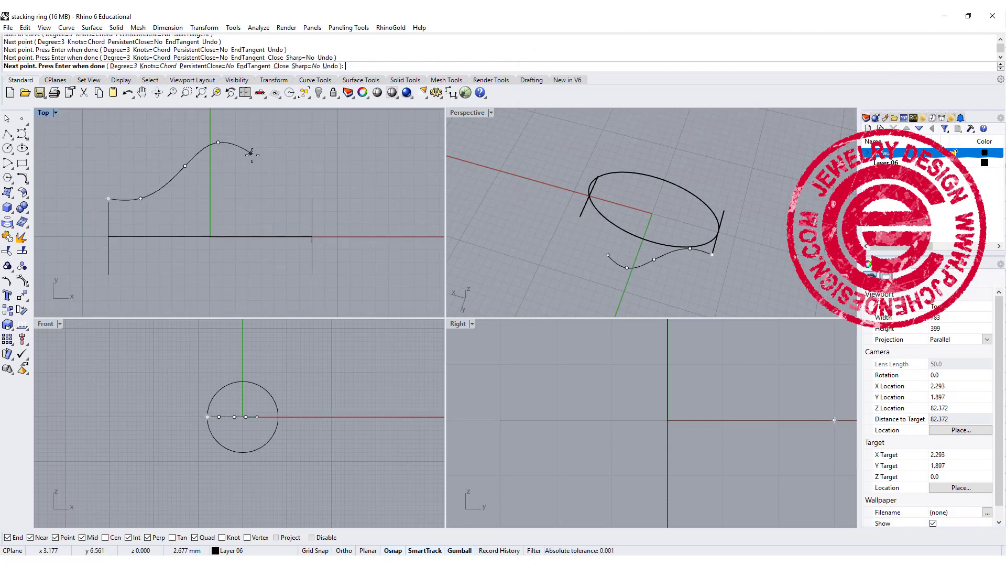
{"action": "left_click", "coordinate": [258, 162]}
{"action": "left_click", "coordinate": [278, 185]}
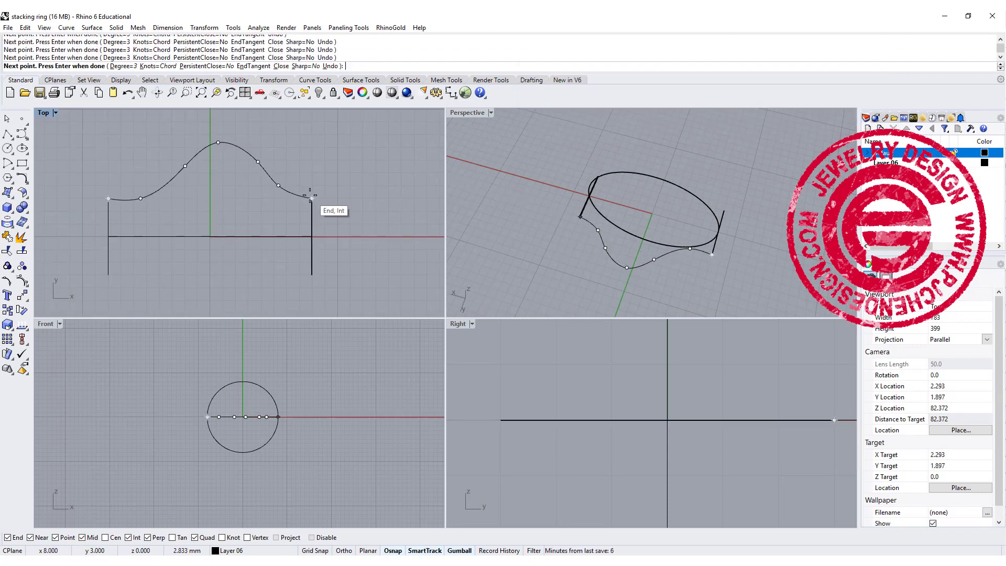
{"action": "right_click", "coordinate": [263, 188]}
- Show the upper curve's control points and move the one on the hump's right shoulder up and outward
{"action": "scroll", "coordinate": [250, 162], "scroll_direction": "up", "scroll_amount": 6}
{"action": "right_click_drag", "start_coordinate": [260, 166], "coordinate": [284, 189]}
{"action": "left_click", "coordinate": [285, 185]}
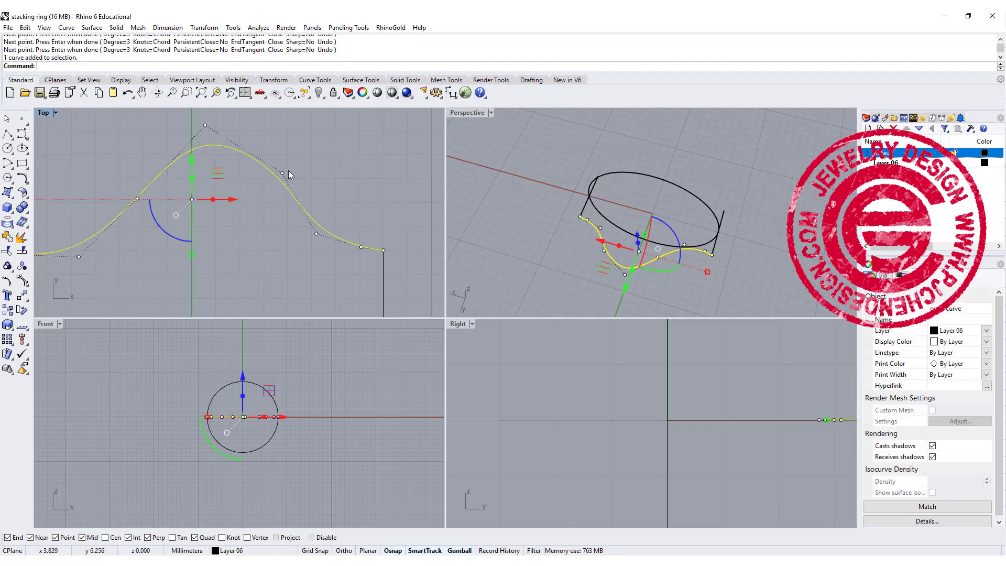
{"action": "key", "text": "F10"}
{"action": "left_click", "coordinate": [282, 174]}
{"action": "left_click_drag", "start_coordinate": [310, 149], "coordinate": [330, 136]}
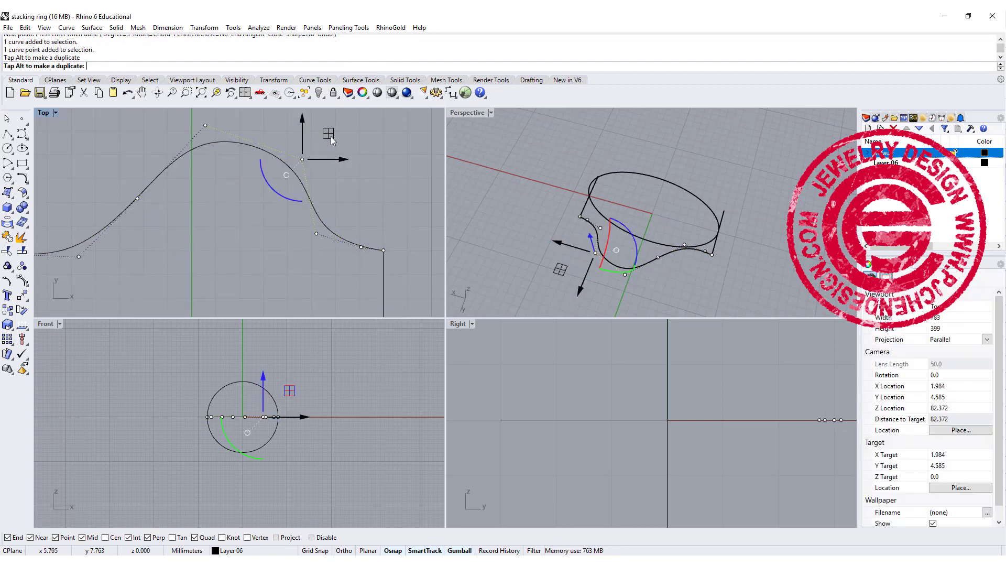
- Raise the two control points near the upper curve's left end slightly to smooth its start
{"action": "right_click_drag", "start_coordinate": [145, 247], "coordinate": [255, 201]}
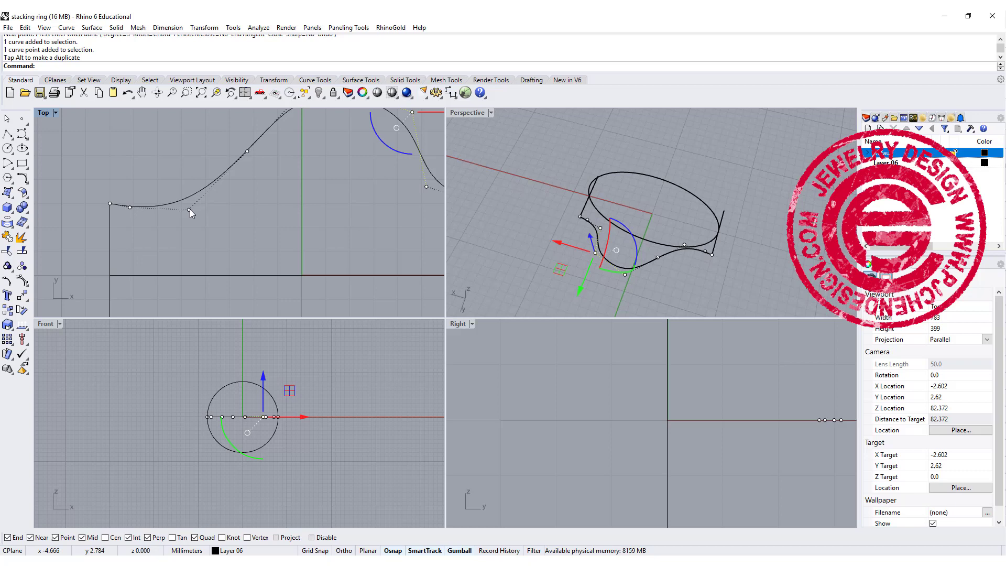
{"action": "left_click", "coordinate": [129, 208]}
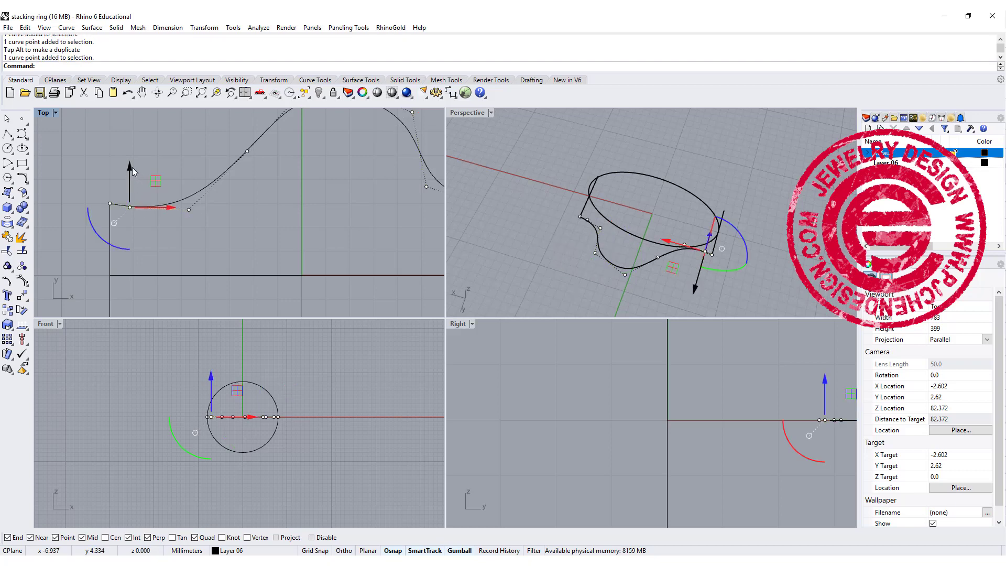
{"action": "left_click_drag", "start_coordinate": [132, 168], "coordinate": [191, 156]}
{"action": "left_click", "coordinate": [190, 207]}
{"action": "scroll", "coordinate": [299, 182], "scroll_direction": "down", "scroll_amount": 8}
{"action": "right_click_drag", "start_coordinate": [349, 206], "coordinate": [286, 200]}
{"action": "key", "text": "Escape"}
{"action": "key", "text": "Escape"}
- Move the hump's right shoulder control point further up to round off the upper curve
{"action": "scroll", "coordinate": [301, 178], "scroll_direction": "up", "scroll_amount": 6}
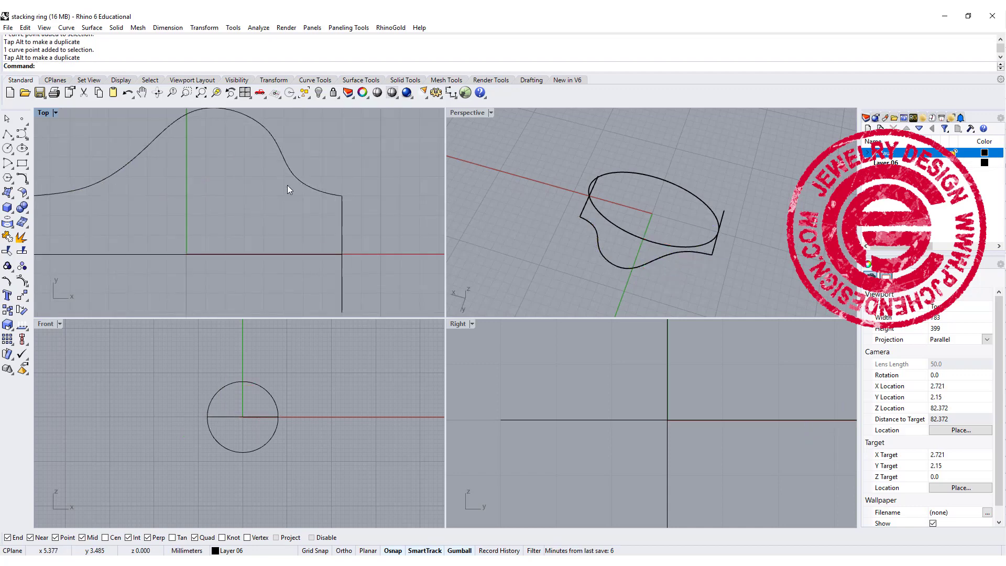
{"action": "right_click_drag", "start_coordinate": [266, 133], "coordinate": [264, 194]}
{"action": "left_click", "coordinate": [266, 188]}
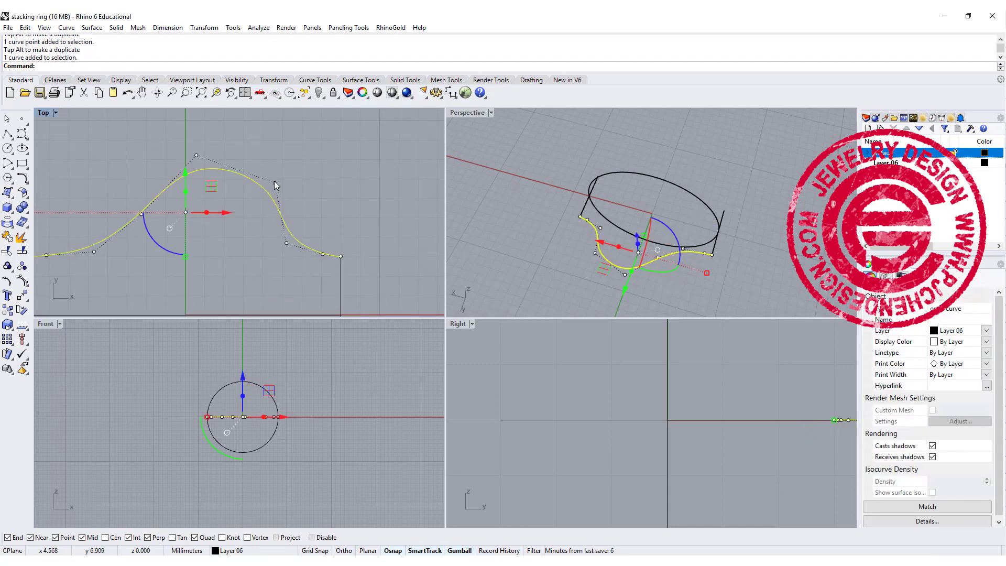
{"action": "left_click_drag", "start_coordinate": [274, 182], "coordinate": [269, 165]}
{"action": "scroll", "coordinate": [266, 236], "scroll_direction": "down", "scroll_amount": 4}
{"action": "right_click_drag", "start_coordinate": [266, 239], "coordinate": [281, 147]}
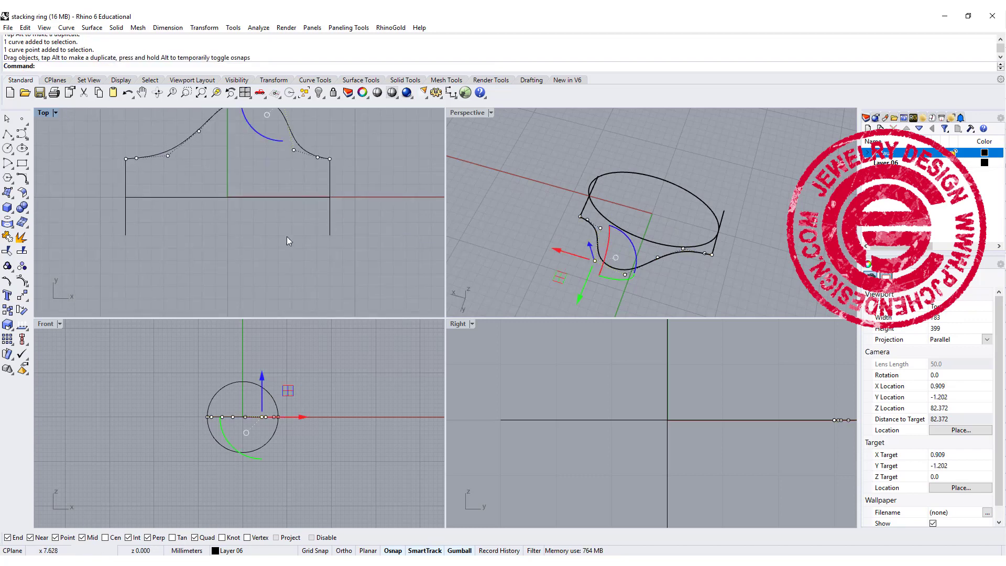
{"action": "key", "text": "Escape"}
{"action": "key", "text": "Escape"}
- Draw an interpolated S-shaped curve joining the lower ends of the two vertical lines, rising on the left and dipping on the right
{"action": "right_click_drag", "start_coordinate": [177, 249], "coordinate": [158, 267]}
{"action": "right_click", "coordinate": [109, 259]}
{"action": "left_click", "coordinate": [103, 254]}
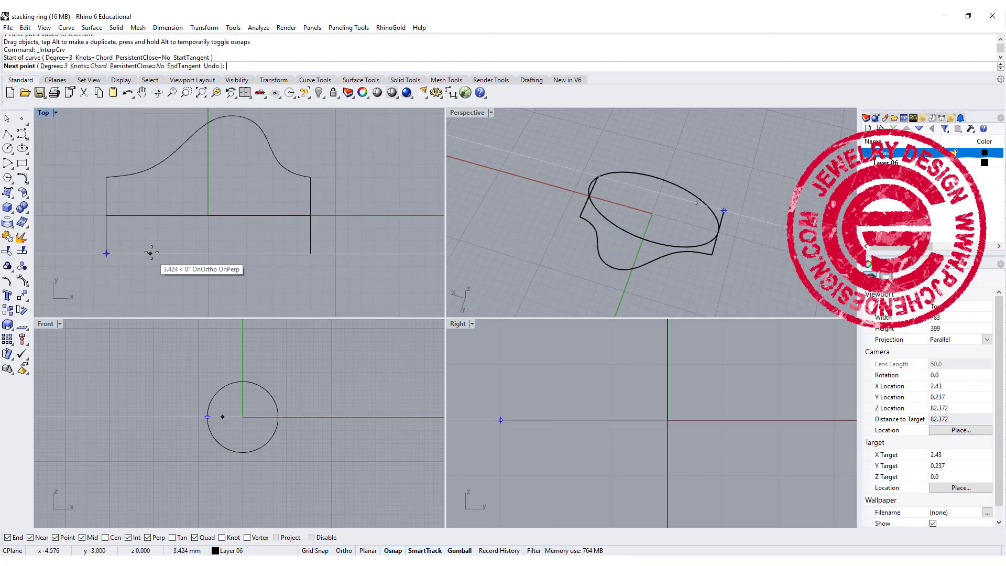
{"action": "left_click", "coordinate": [144, 238]}
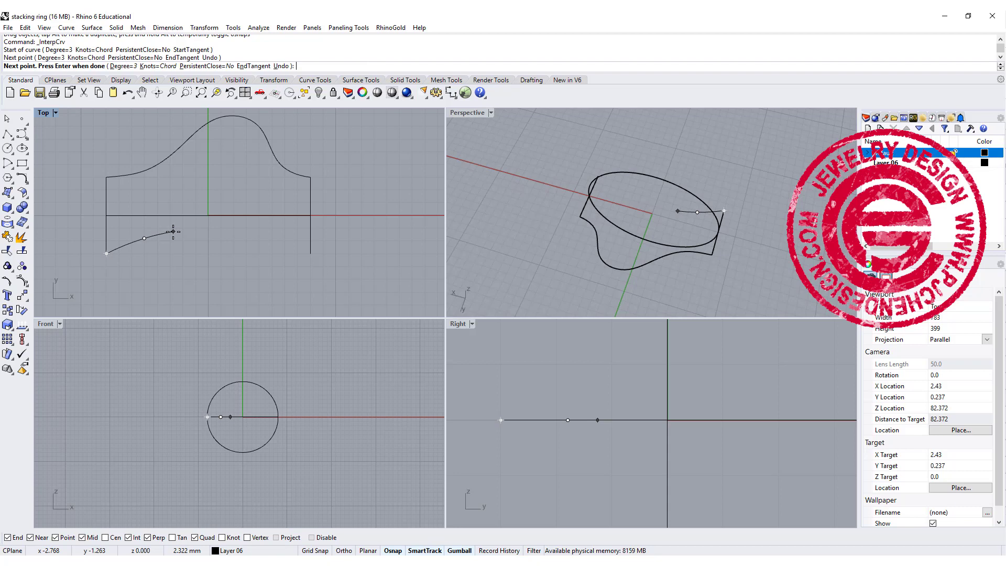
{"action": "left_click", "coordinate": [189, 236]}
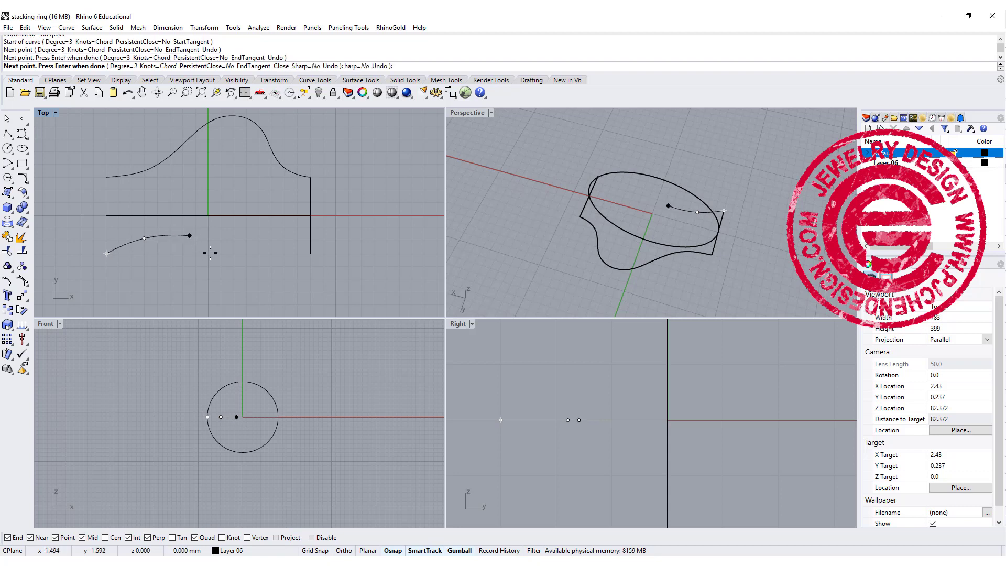
{"action": "left_click", "coordinate": [256, 267]}
{"action": "left_click", "coordinate": [284, 267]}
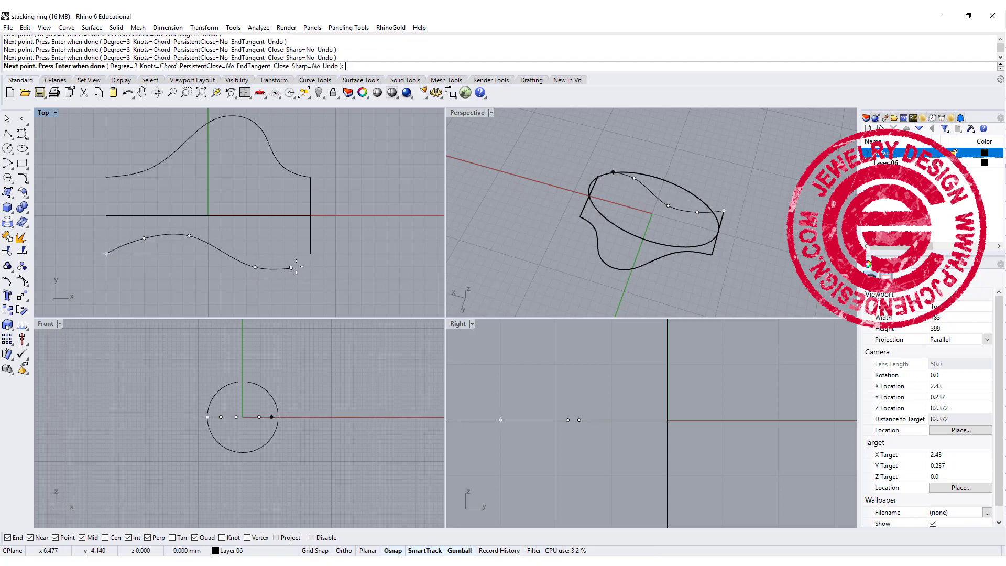
{"action": "left_click", "coordinate": [310, 253]}
{"action": "key", "text": "Return"}
{"action": "left_click", "coordinate": [283, 272]}
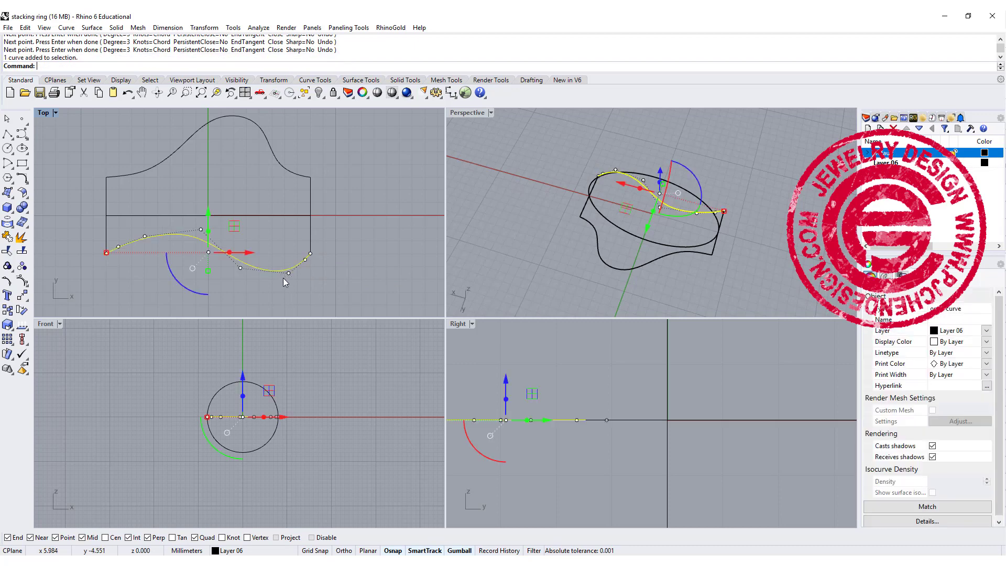
{"action": "left_click", "coordinate": [268, 277]}
- Maximize the Top view with the complete ring outline in frame
{"action": "scroll", "coordinate": [219, 229], "scroll_direction": "down", "scroll_amount": 2}
{"action": "right_click_drag", "start_coordinate": [219, 228], "coordinate": [229, 259]}
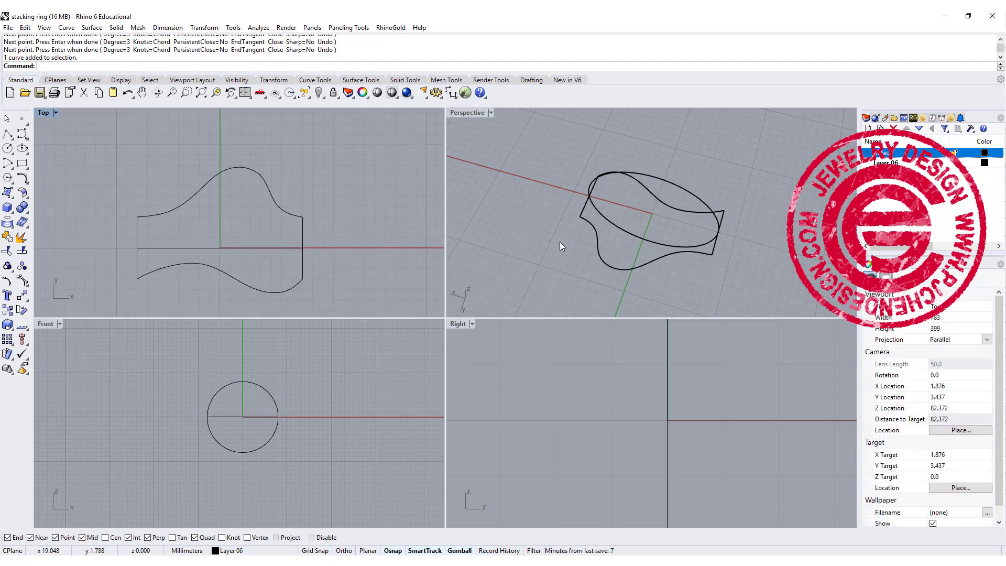
{"action": "mouse_move", "coordinate": [560, 241]}
{"action": "right_mouse_down"}
{"action": "mouse_move", "coordinate": [667, 229]}
{"action": "mouse_move", "coordinate": [510, 184]}
{"action": "mouse_move", "coordinate": [642, 217]}
{"action": "mouse_move", "coordinate": [560, 231]}
{"action": "right_mouse_up"}
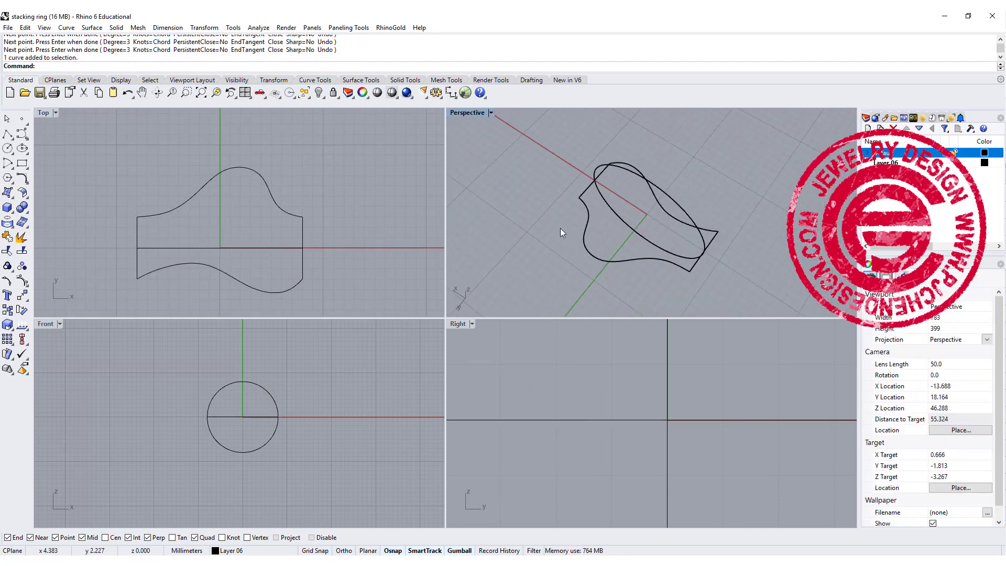
{"action": "right_click_drag", "start_coordinate": [136, 261], "coordinate": [157, 246]}
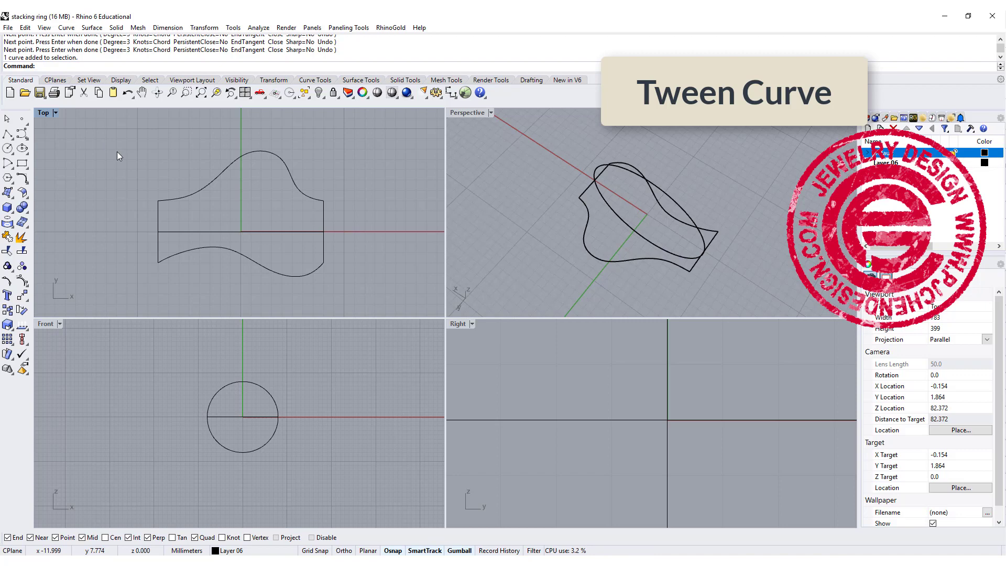
{"action": "right_click_drag", "start_coordinate": [133, 181], "coordinate": [123, 167]}
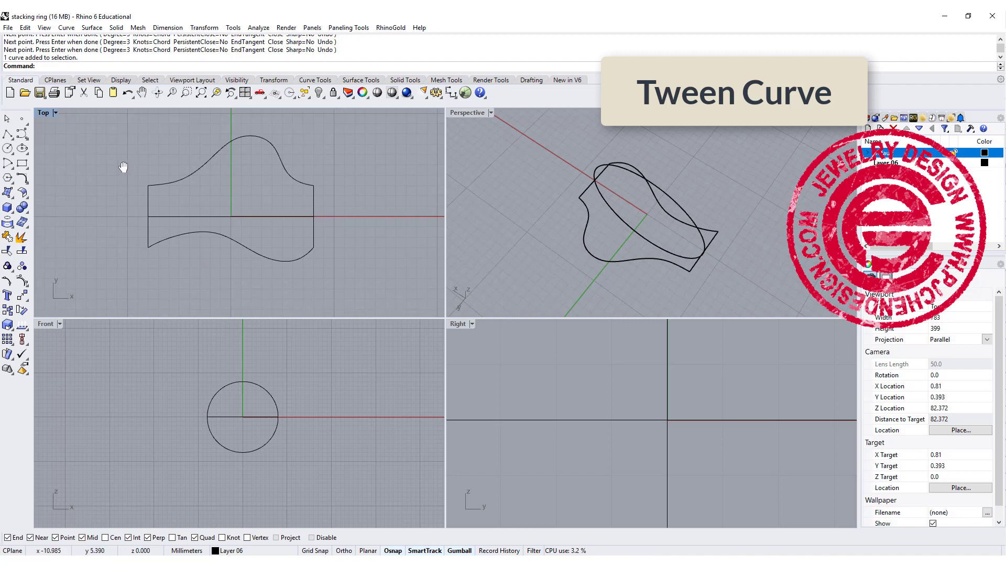
{"action": "double_click", "coordinate": [44, 112]}
{"action": "right_click_drag", "start_coordinate": [242, 201], "coordinate": [236, 212]}
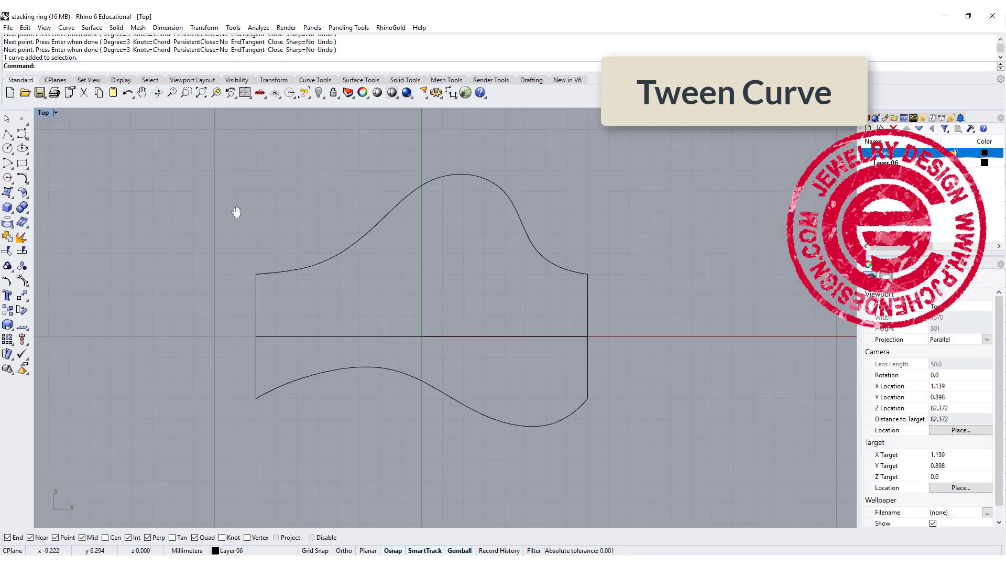
- Create five tween curves between the lower and upper wavy outline curves using the Refit match method
{"action": "type", "text": "TweenCurves"}
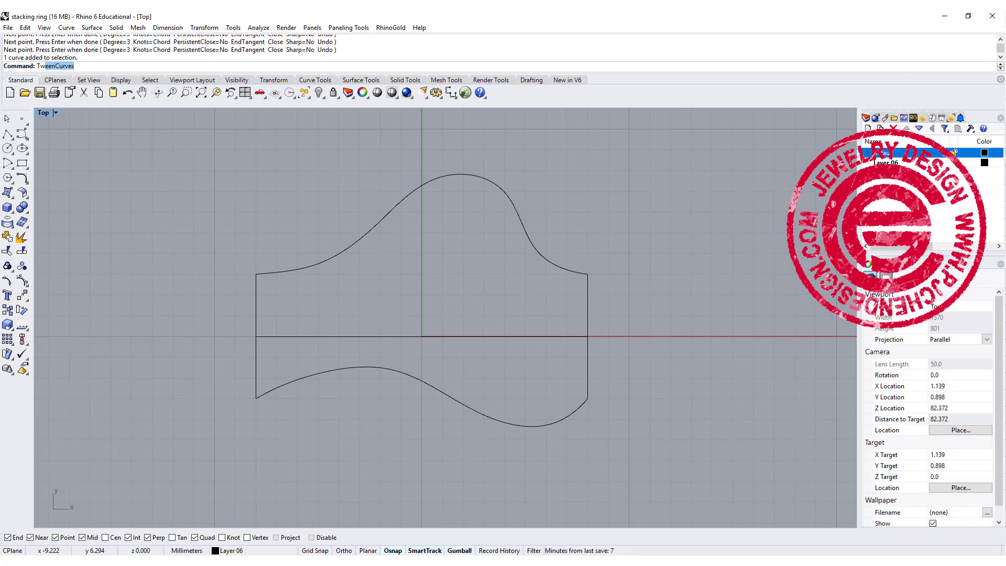
{"action": "key", "text": "Return"}
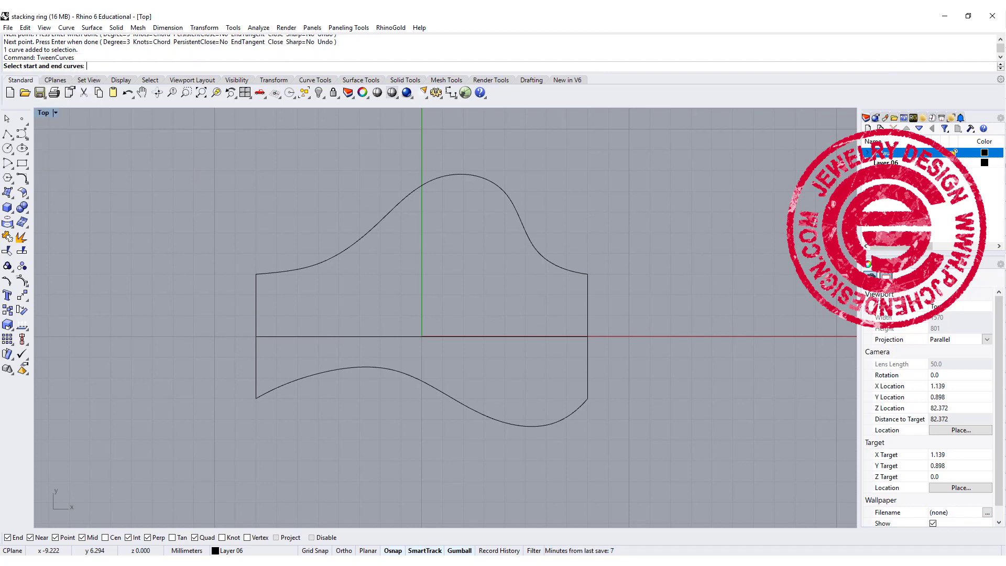
{"action": "left_click", "coordinate": [305, 379]}
{"action": "left_click", "coordinate": [310, 266]}
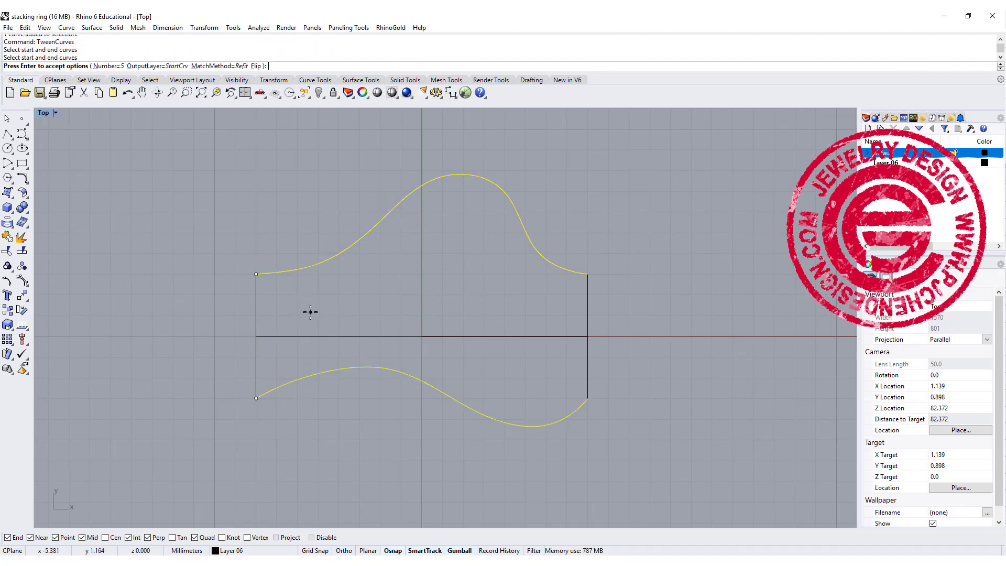
{"action": "key", "text": "Return"}
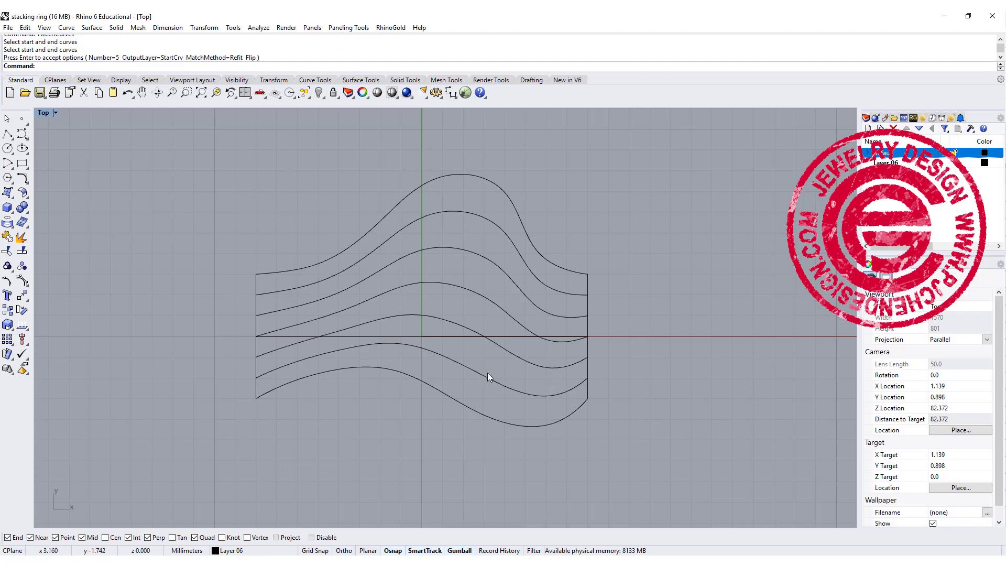
{"action": "left_click", "coordinate": [496, 345]}
{"action": "left_click", "coordinate": [696, 257]}
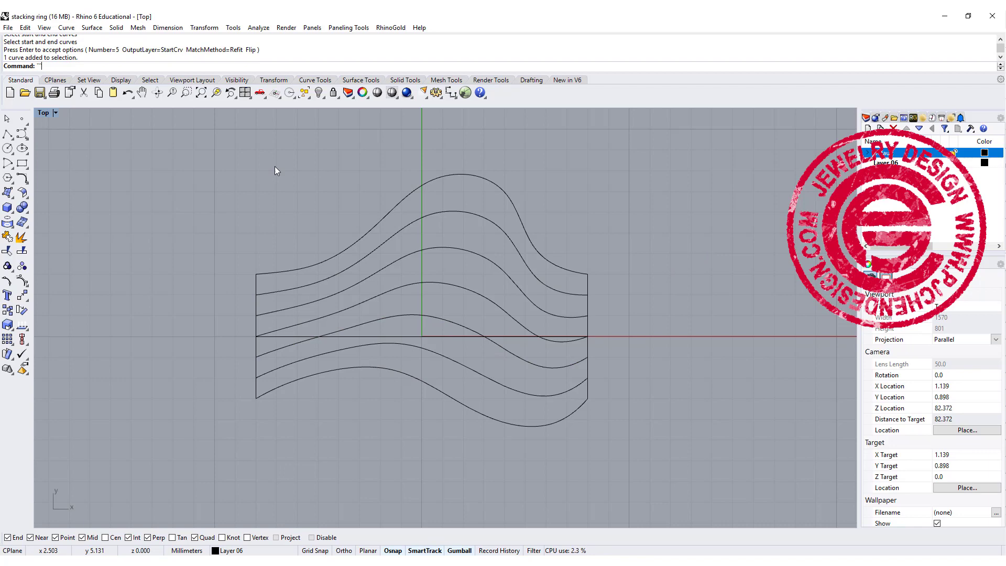
- Split the circle into two halves in the Perspective view, using the middle tween curve as the cutting object
{"action": "key", "text": "ctrl+F4"}
{"action": "scroll", "coordinate": [301, 294], "scroll_direction": "up", "scroll_amount": 6}
{"action": "right_click_drag", "start_coordinate": [473, 287], "coordinate": [374, 342]}
{"action": "left_click", "coordinate": [374, 340]}
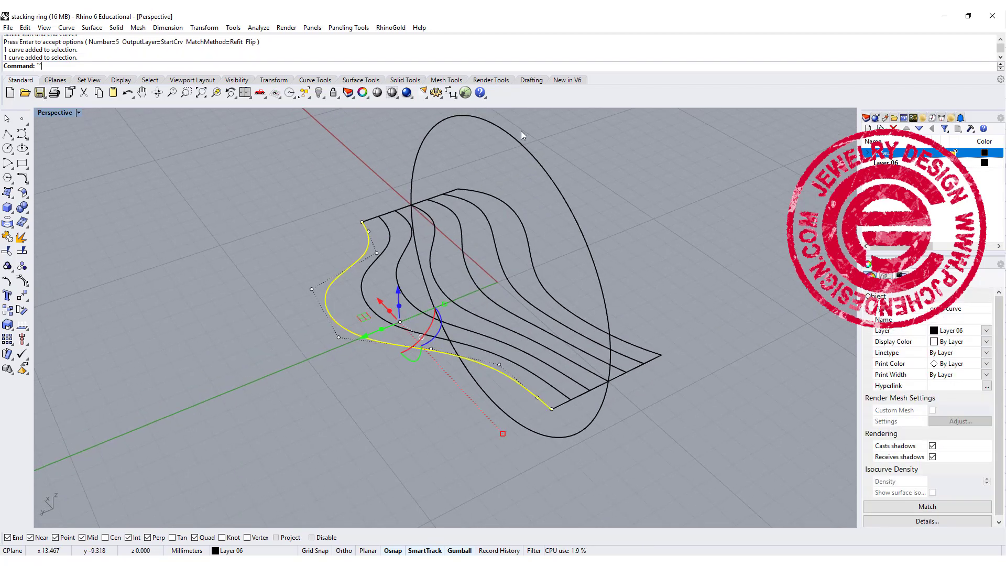
{"action": "left_click", "coordinate": [528, 149]}
{"action": "left_click", "coordinate": [681, 194]}
{"action": "right_click_drag", "start_coordinate": [613, 226], "coordinate": [545, 241], "text": "shift"}
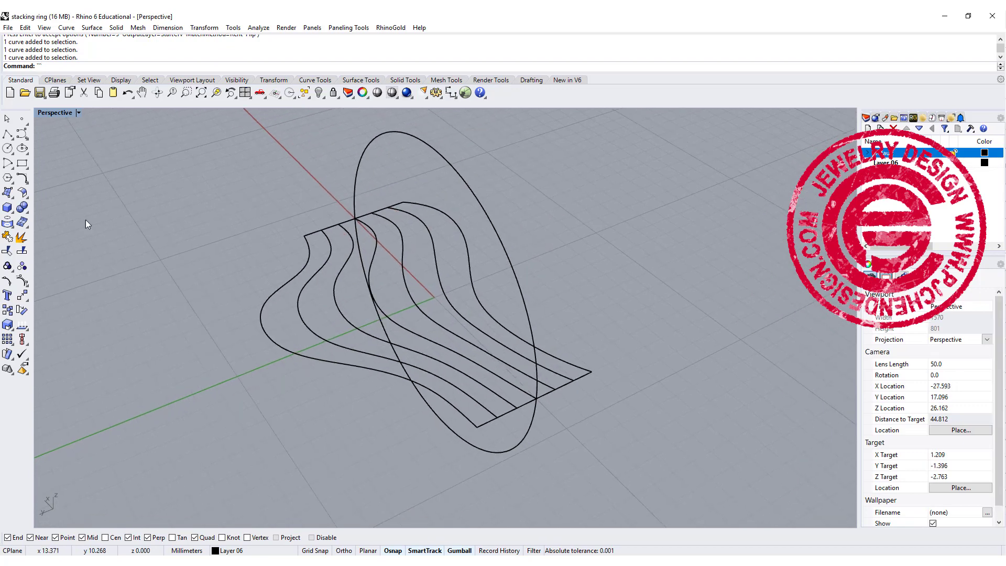
{"action": "left_click", "coordinate": [358, 164]}
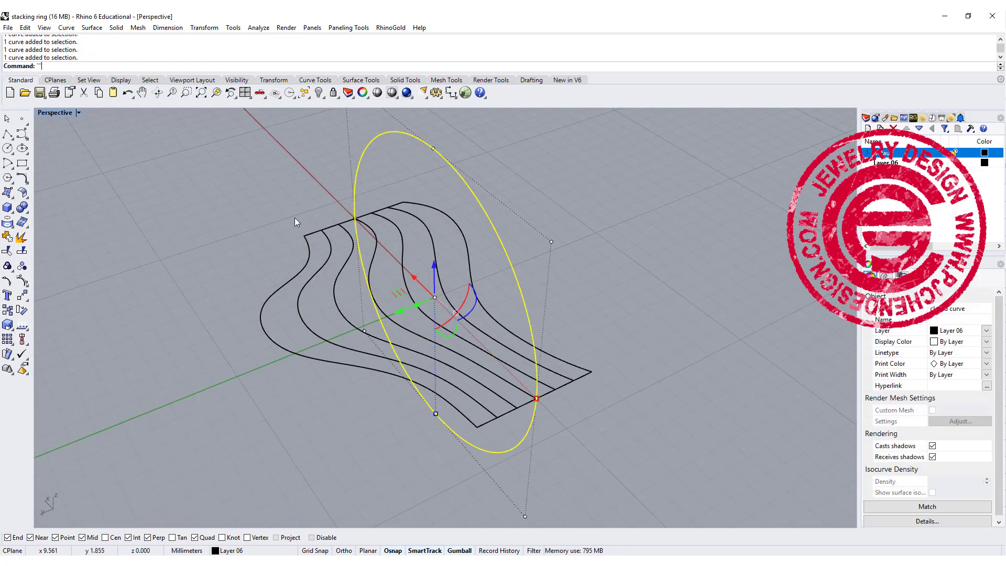
{"action": "left_click", "coordinate": [22, 253]}
{"action": "left_click", "coordinate": [375, 237]}
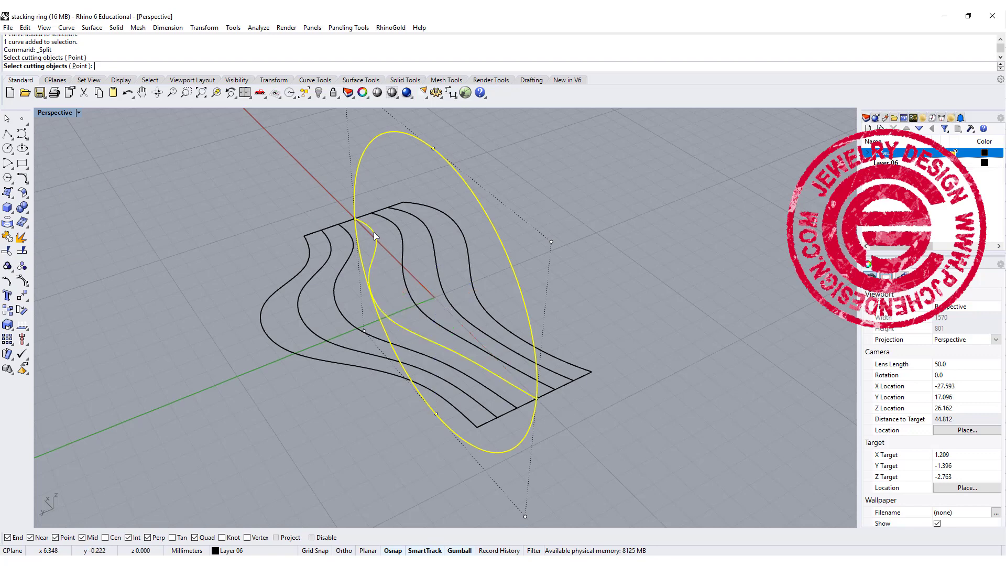
{"action": "right_click", "coordinate": [242, 232]}
{"action": "left_click", "coordinate": [297, 212]}
- Set the display color of the circle's upper half to red
{"action": "left_click", "coordinate": [366, 164]}
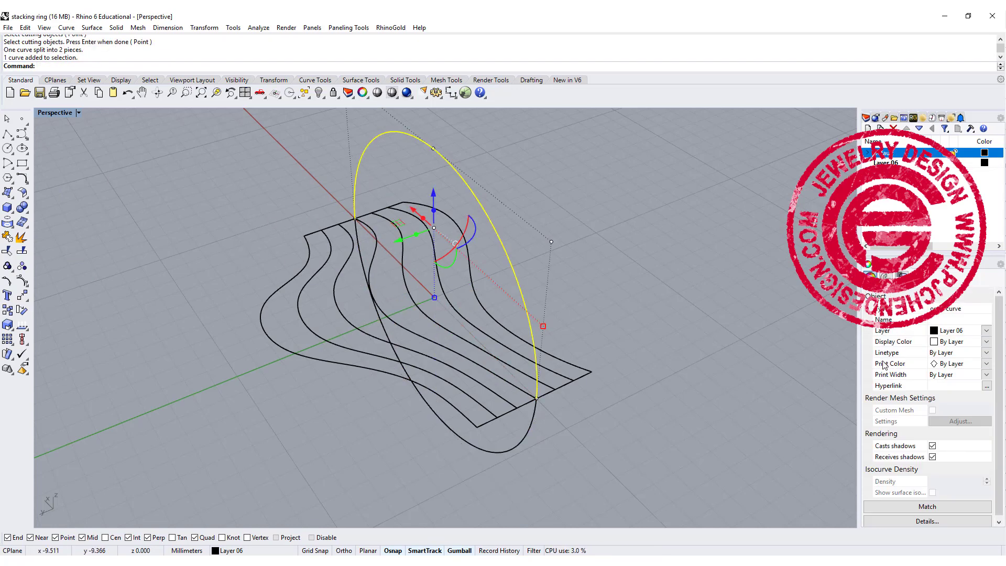
{"action": "left_click", "coordinate": [986, 342]}
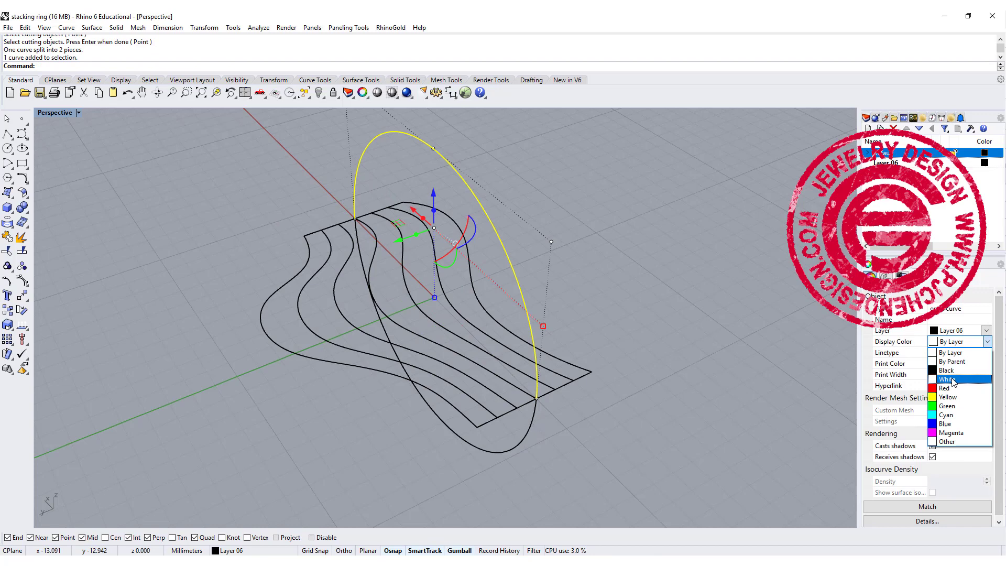
{"action": "left_click", "coordinate": [943, 381]}
{"action": "left_click", "coordinate": [580, 293]}
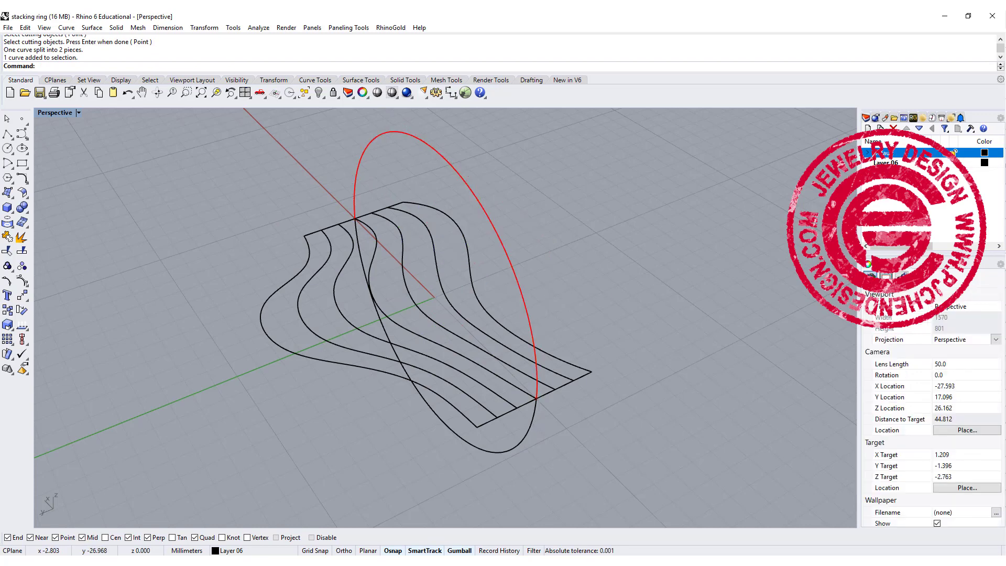
{"action": "mouse_move", "coordinate": [609, 241]}
{"action": "right_mouse_down"}
{"action": "mouse_move", "coordinate": [638, 231]}
{"action": "mouse_move", "coordinate": [620, 232]}
{"action": "right_mouse_up"}
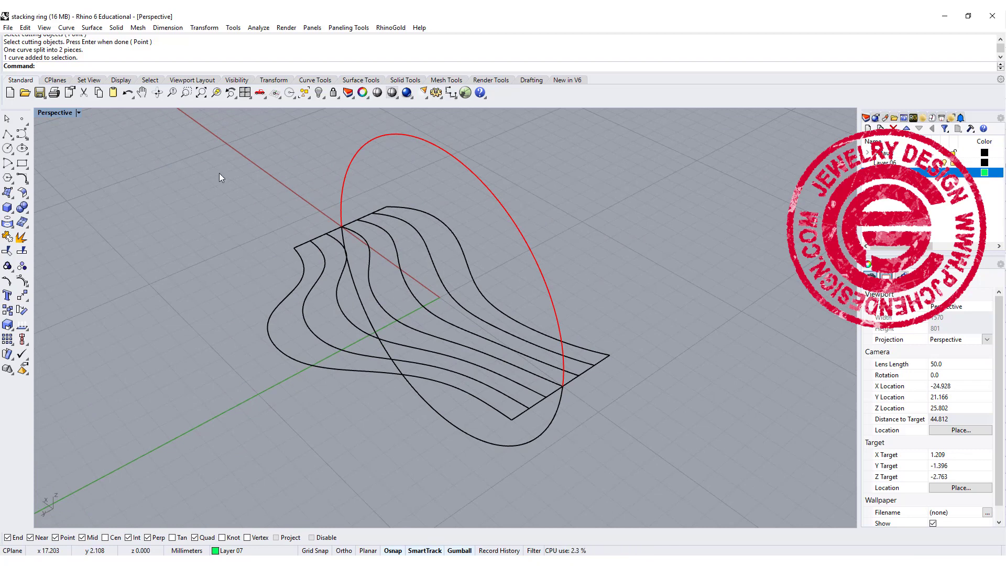
- Create a curve from two views using the red upper arc and the upper wavy outline curve
{"action": "left_click", "coordinate": [24, 180]}
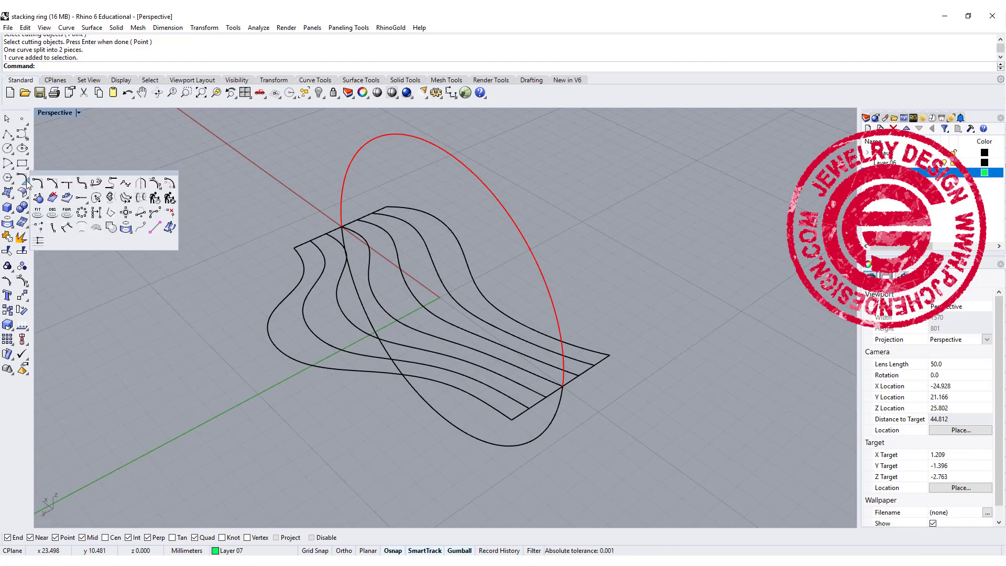
{"action": "left_click", "coordinate": [111, 197]}
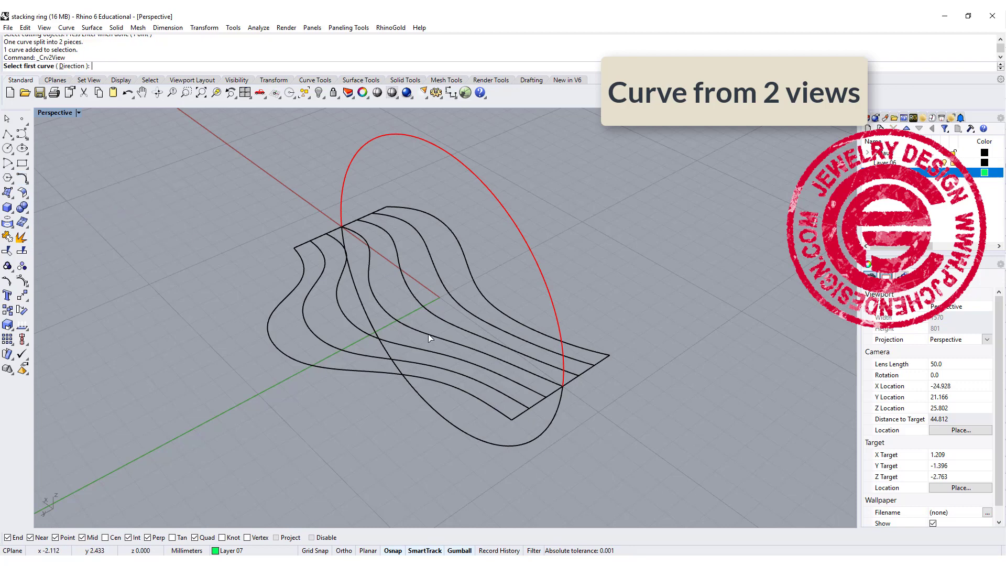
{"action": "left_click", "coordinate": [556, 316]}
{"action": "left_click", "coordinate": [470, 395]}
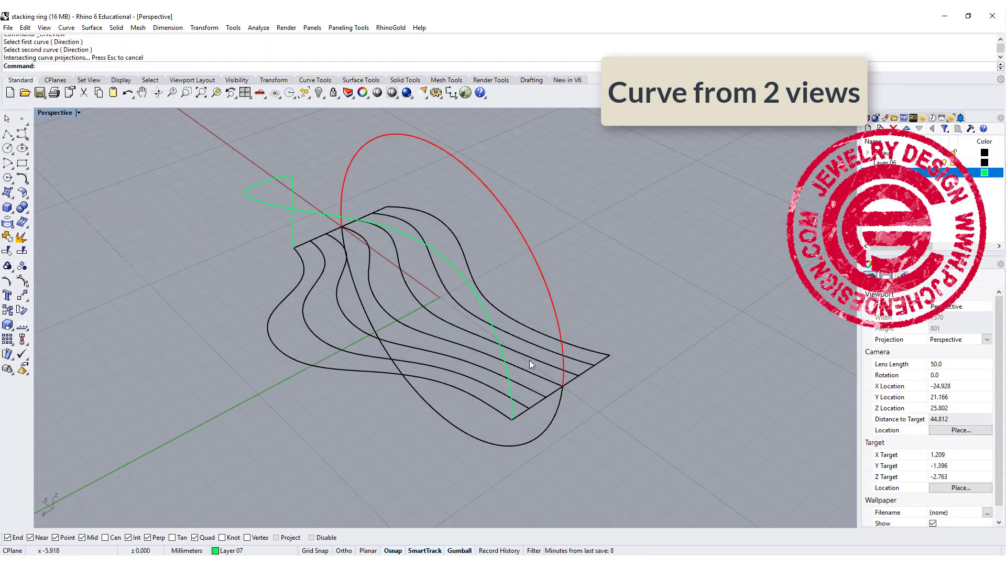
- Create curves from two views by combining the red arc with each of the two tween curves next to the upper outline
{"action": "key", "text": "Return"}
{"action": "left_click", "coordinate": [552, 303]}
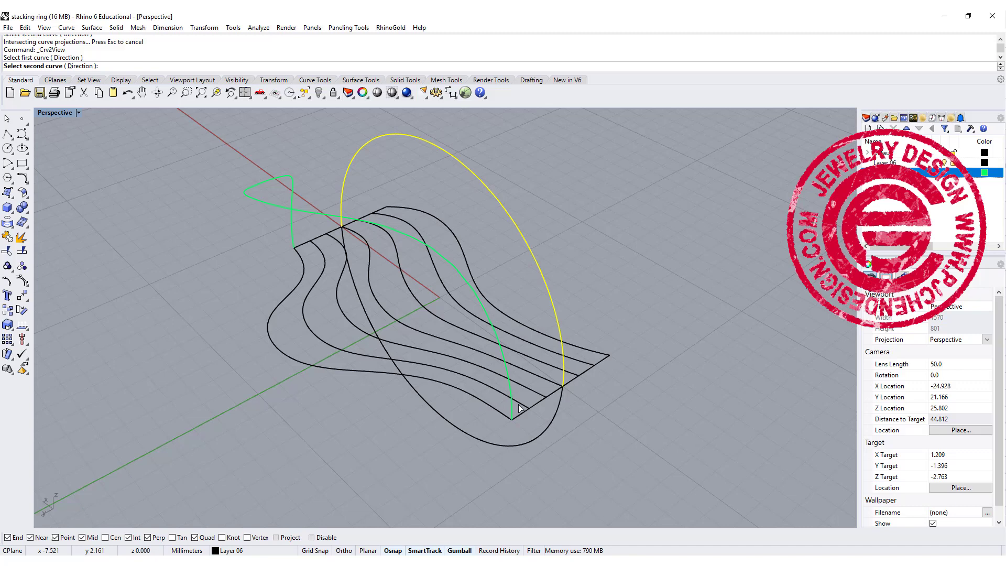
{"action": "left_click", "coordinate": [518, 402]}
{"action": "key", "text": "Return"}
{"action": "left_click", "coordinate": [551, 298]}
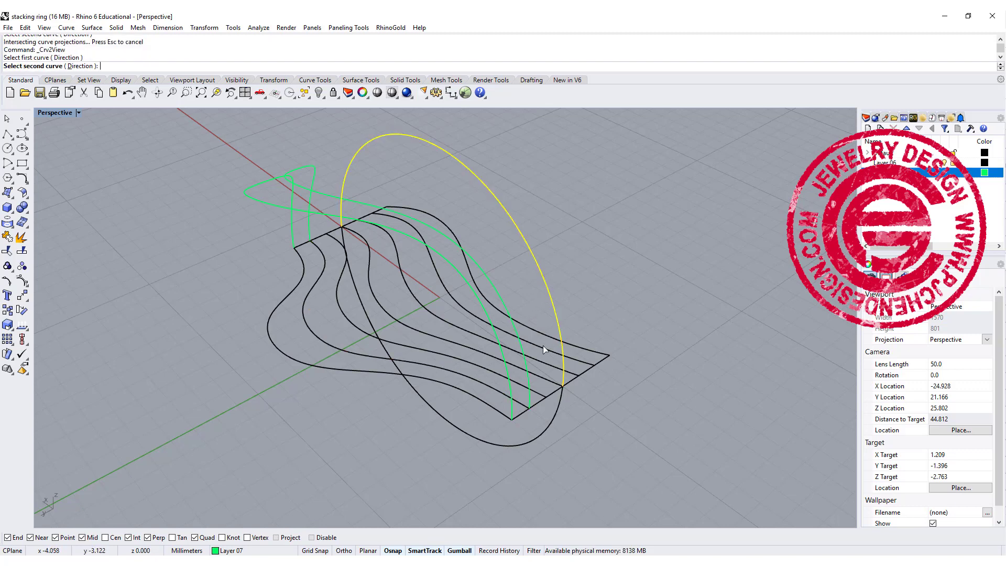
{"action": "left_click", "coordinate": [536, 396]}
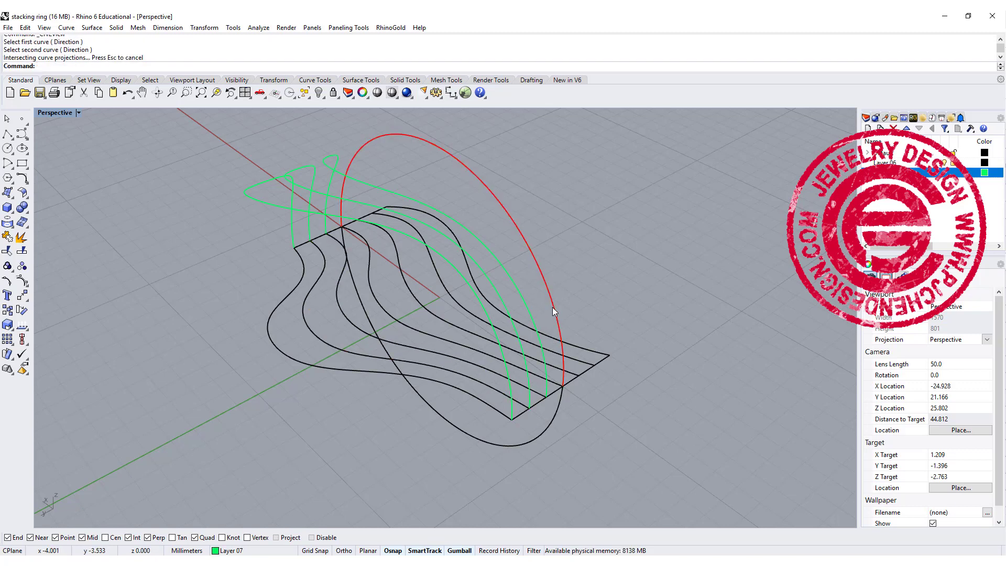
- Create a curve from two views using the red arc and the middle tween curve
{"action": "left_click", "coordinate": [552, 307]}
{"action": "key", "text": "Return"}
{"action": "left_click", "coordinate": [557, 386]}
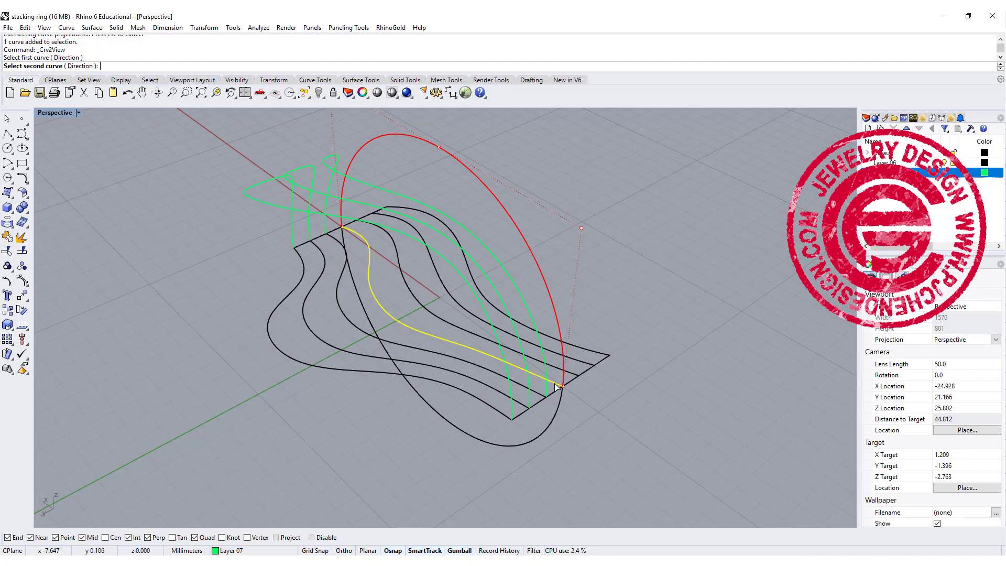
{"action": "left_click", "coordinate": [558, 328]}
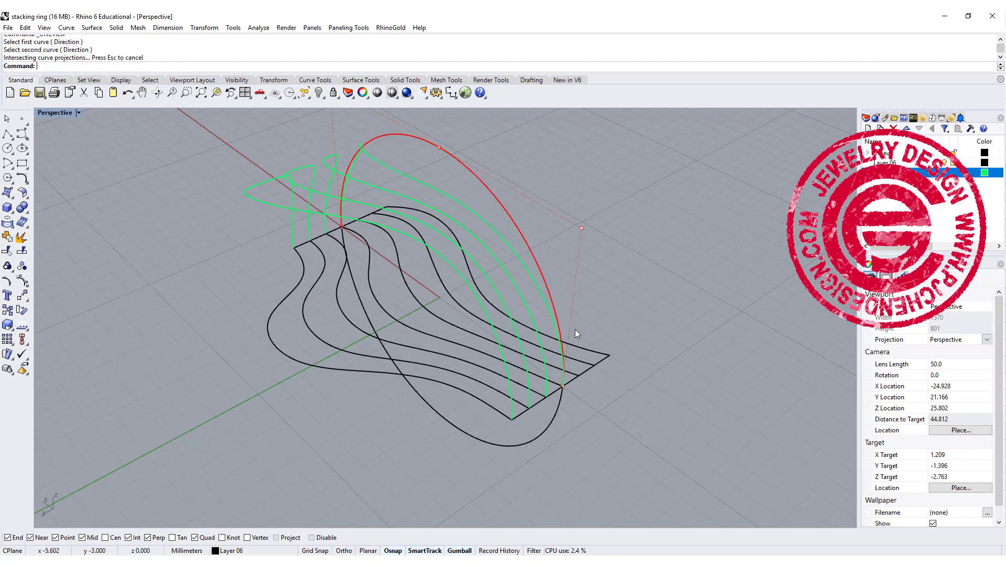
- Create curves from two views by combining the red arc with the two remaining tween curves and the lower outline curve
{"action": "key", "text": "Return"}
{"action": "left_click", "coordinate": [552, 302]}
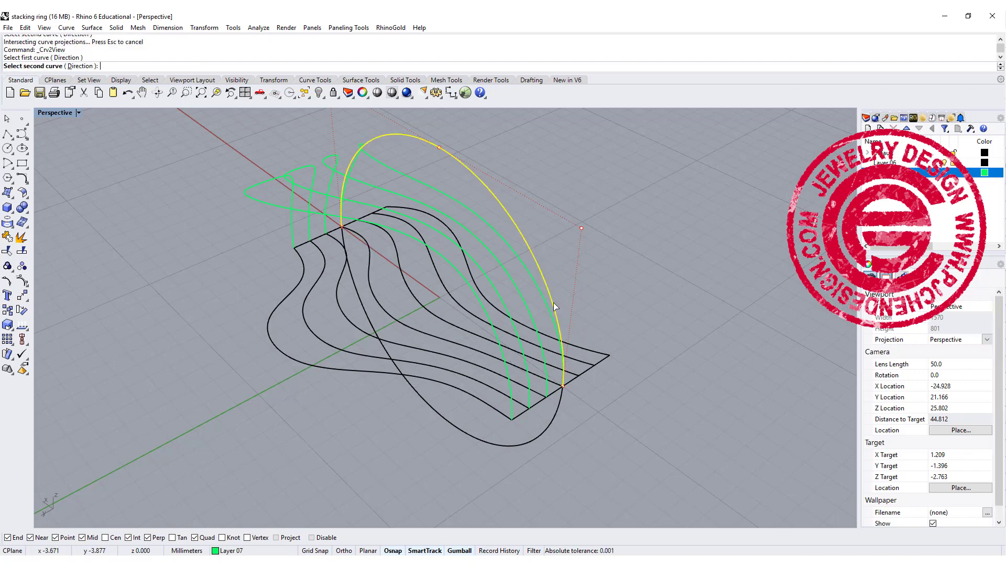
{"action": "left_click", "coordinate": [574, 356]}
{"action": "key", "text": "Return"}
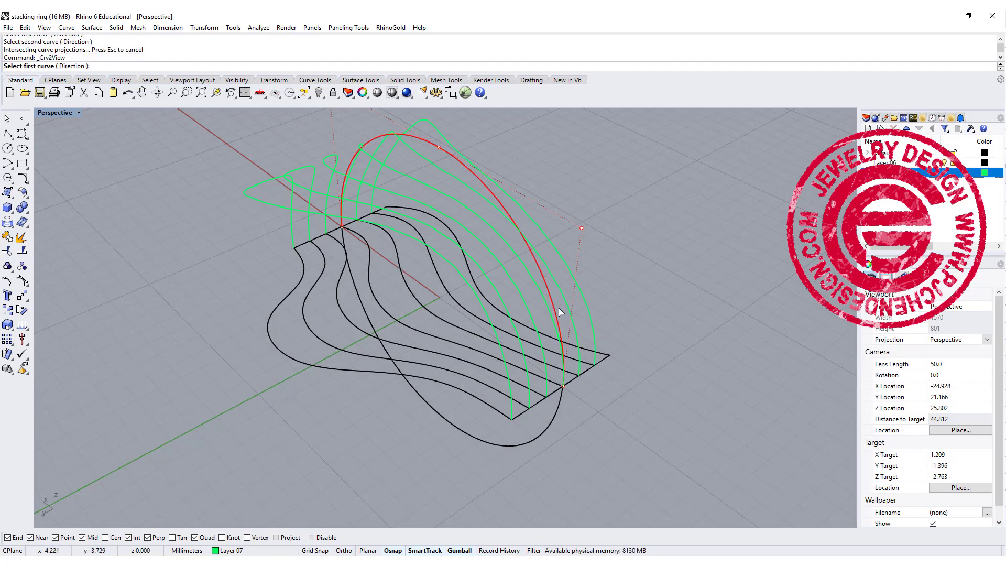
{"action": "left_click", "coordinate": [557, 308]}
{"action": "left_click", "coordinate": [609, 346]}
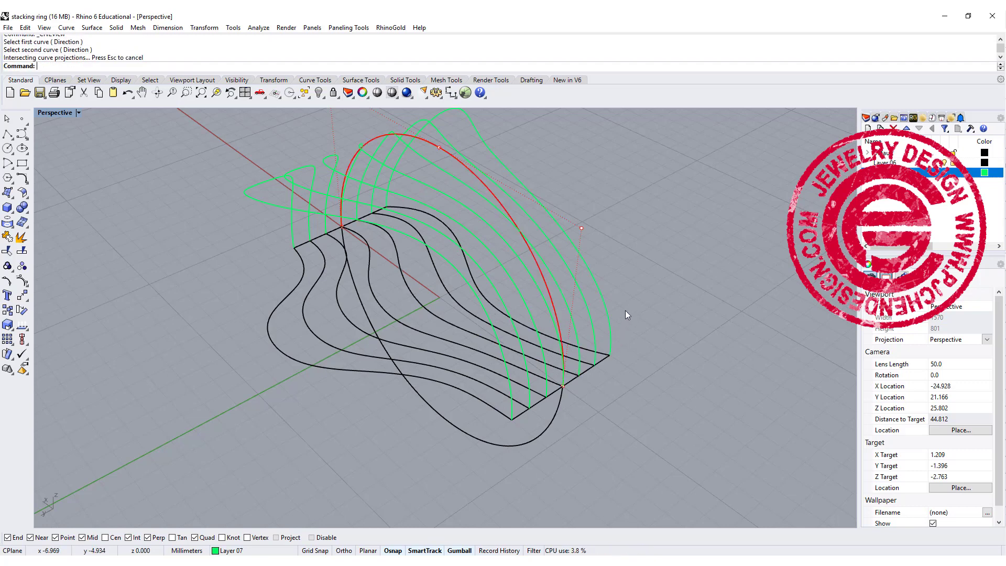
- Copy the circle's lower half from its end point to the end points of the six other green curves
{"action": "right_click_drag", "start_coordinate": [624, 310], "coordinate": [693, 260]}
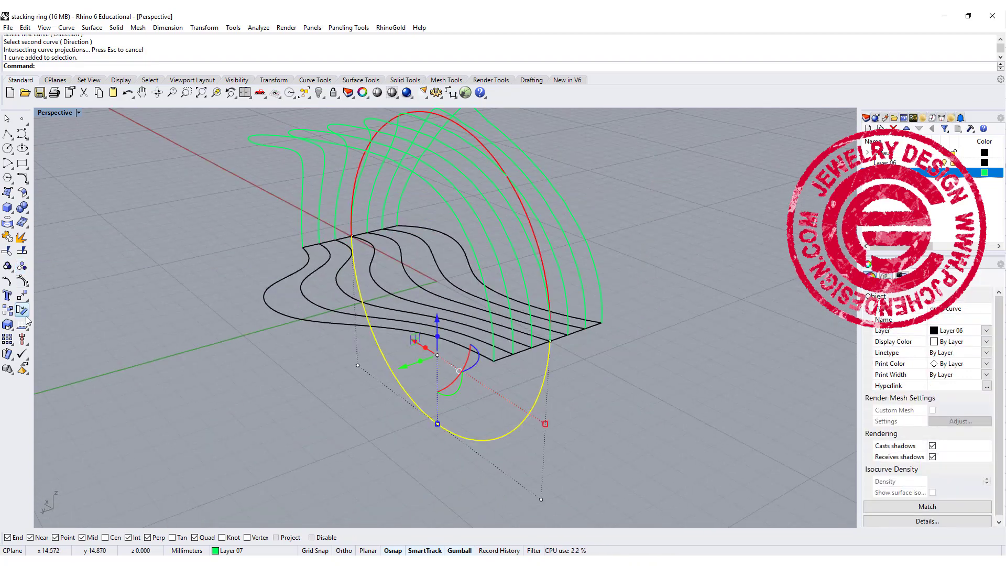
{"action": "left_click", "coordinate": [20, 298]}
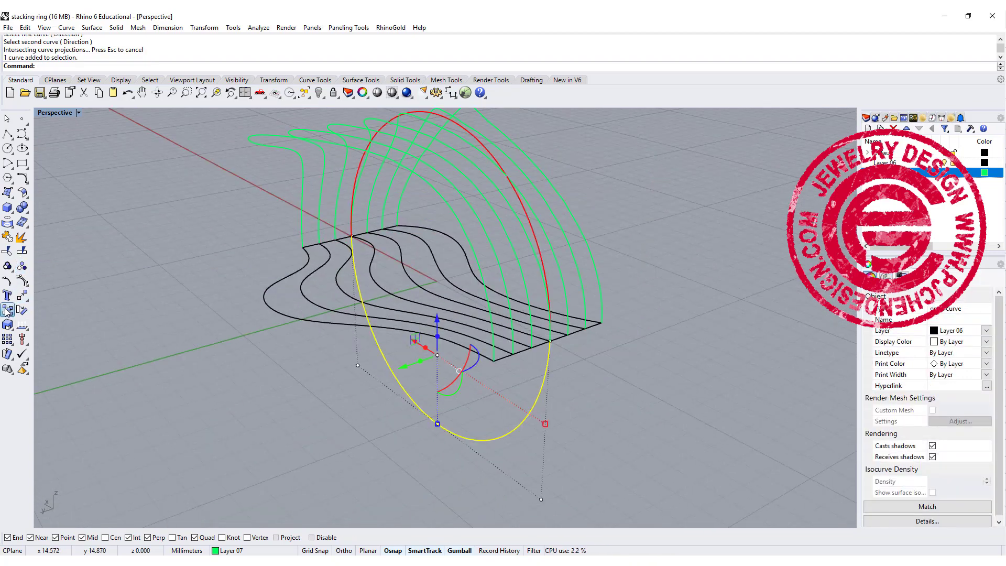
{"action": "left_click", "coordinate": [559, 350]}
{"action": "left_click", "coordinate": [531, 347]}
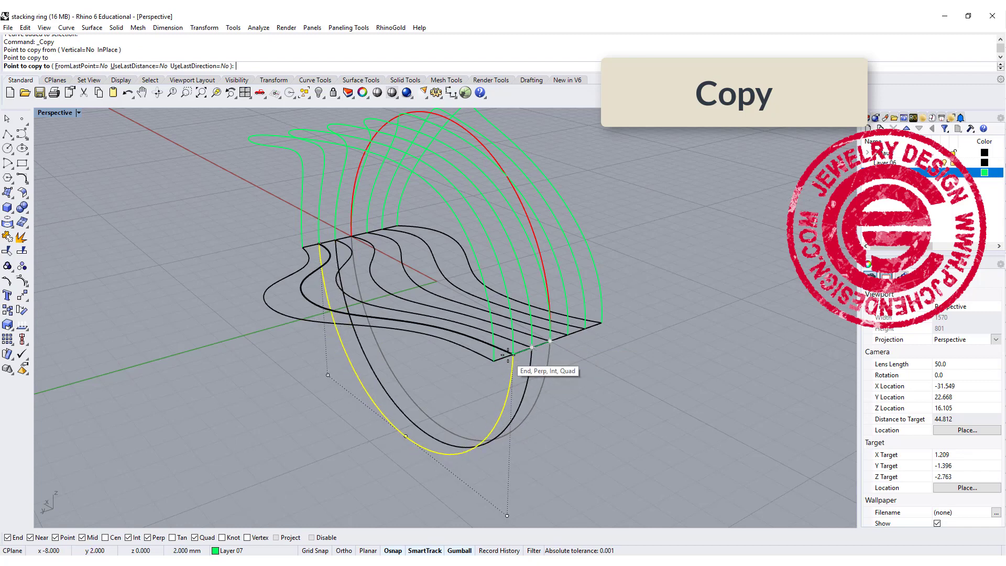
{"action": "left_click", "coordinate": [512, 355]}
{"action": "left_click", "coordinate": [550, 341]}
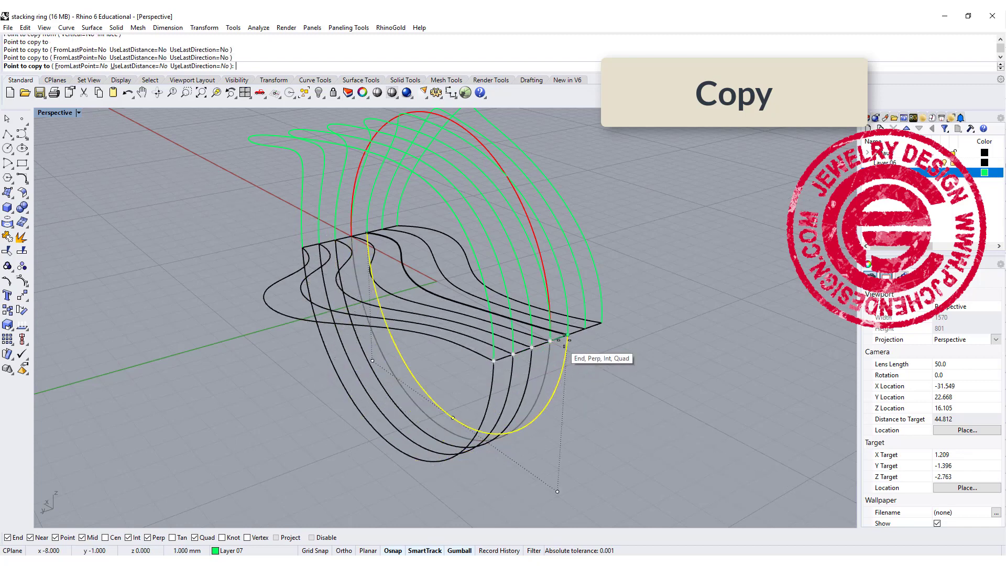
{"action": "left_click", "coordinate": [569, 335]}
{"action": "left_click", "coordinate": [585, 329]}
{"action": "left_click", "coordinate": [601, 323]}
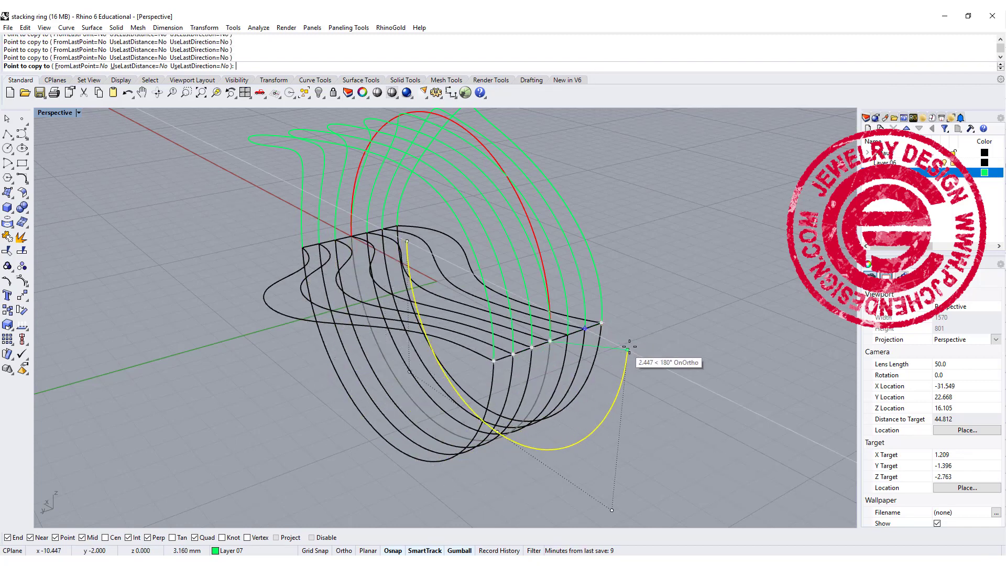
{"action": "right_click", "coordinate": [628, 294]}
- Join all the upper green and red curves with the lower half-circle copies into complete ring outlines
{"action": "mouse_move", "coordinate": [627, 293]}
{"action": "right_mouse_down"}
{"action": "mouse_move", "coordinate": [668, 277]}
{"action": "mouse_move", "coordinate": [603, 329]}
{"action": "mouse_move", "coordinate": [621, 288]}
{"action": "right_mouse_up"}
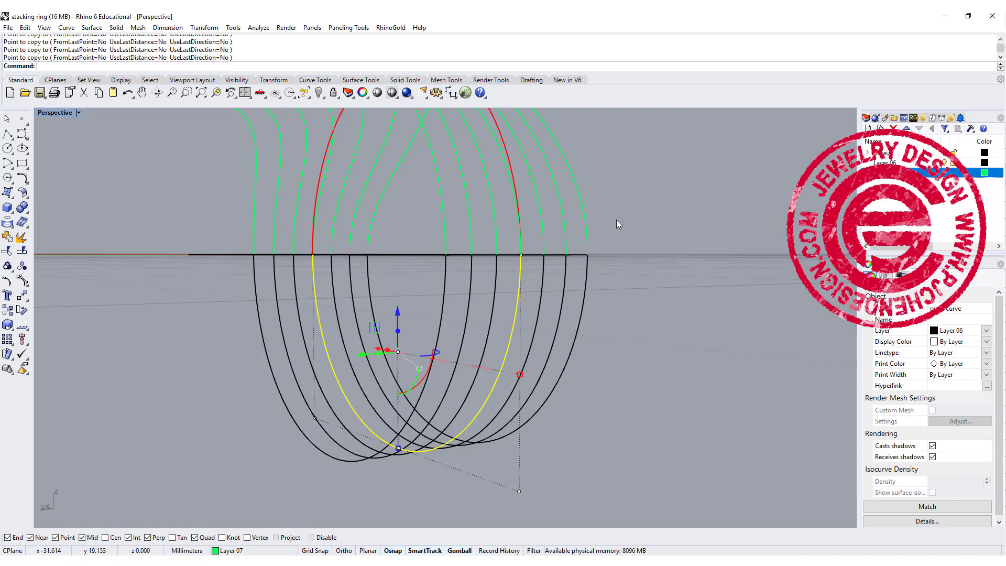
{"action": "left_click_drag", "start_coordinate": [616, 224], "coordinate": [505, 246]}
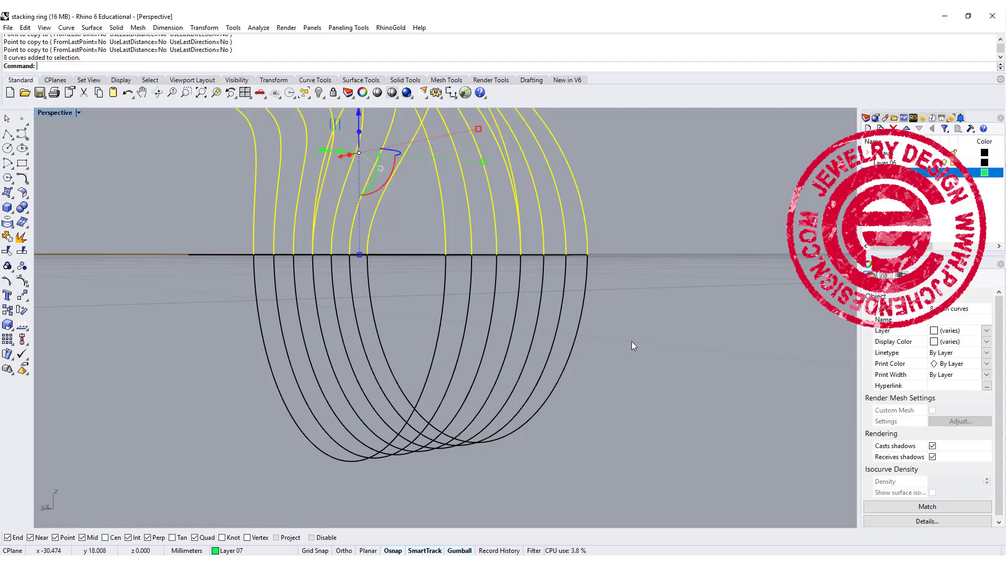
{"action": "left_click_drag", "start_coordinate": [630, 341], "coordinate": [411, 325], "text": "shift"}
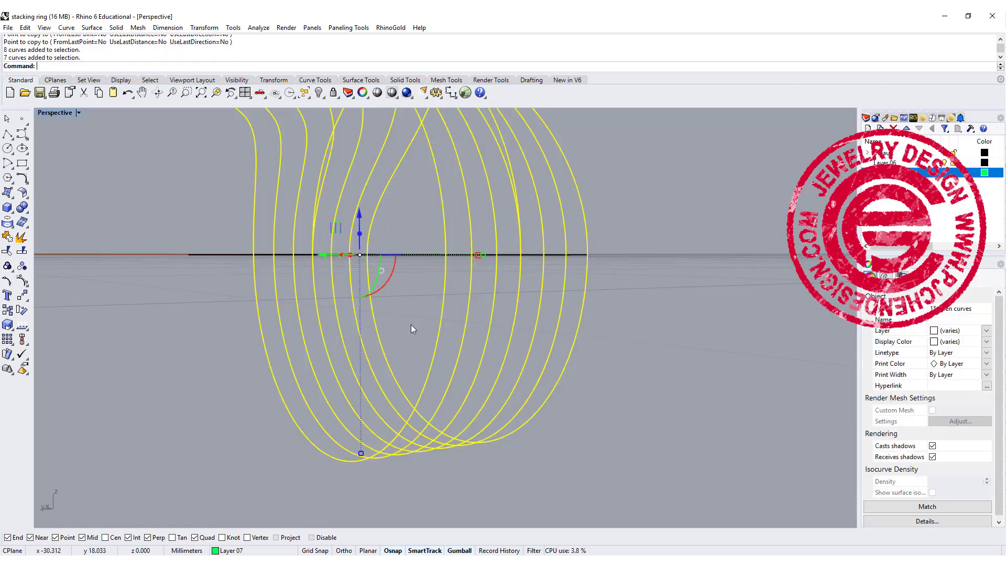
{"action": "left_click", "coordinate": [7, 236]}
{"action": "key", "text": "Escape"}
{"action": "right_click_drag", "start_coordinate": [359, 215], "coordinate": [586, 320]}
{"action": "left_click", "coordinate": [493, 268]}
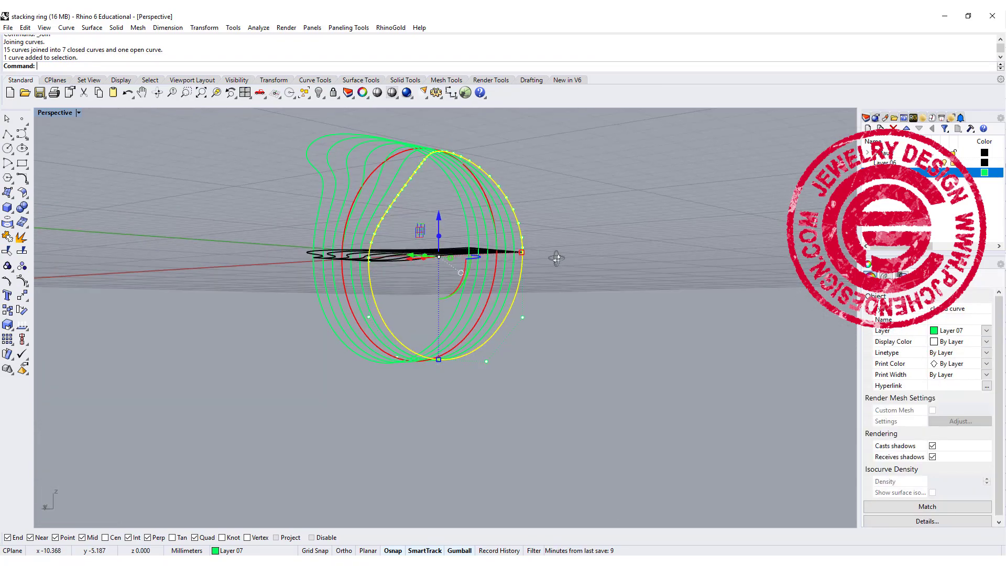
{"action": "right_click_drag", "start_coordinate": [556, 258], "coordinate": [594, 326]}
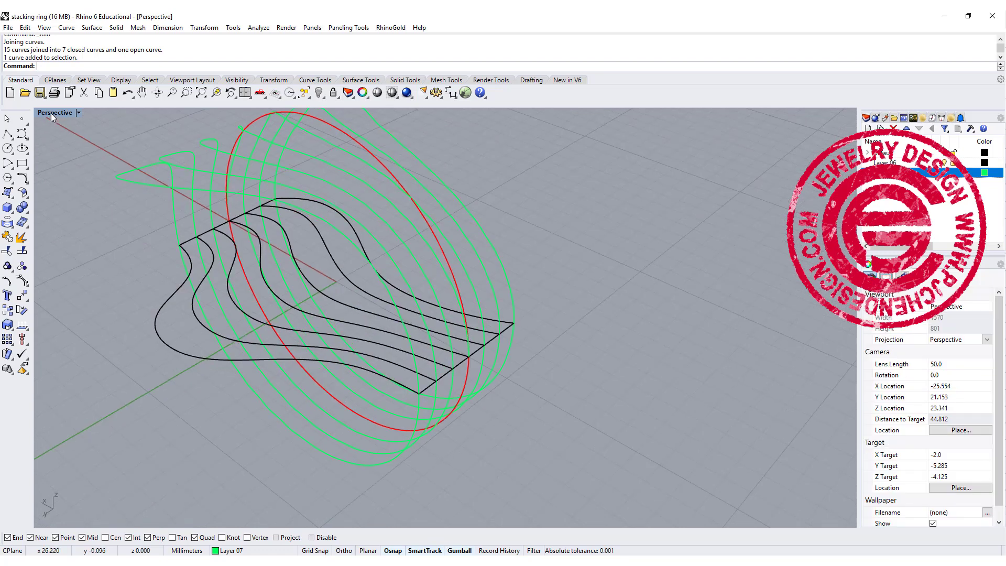
- Restore the four-viewport layout and bring the lower part of the ring curves into view in the Right viewport
{"action": "double_click", "coordinate": [51, 113]}
{"action": "left_click", "coordinate": [530, 417]}
{"action": "right_click_drag", "start_coordinate": [543, 484], "coordinate": [542, 442]}
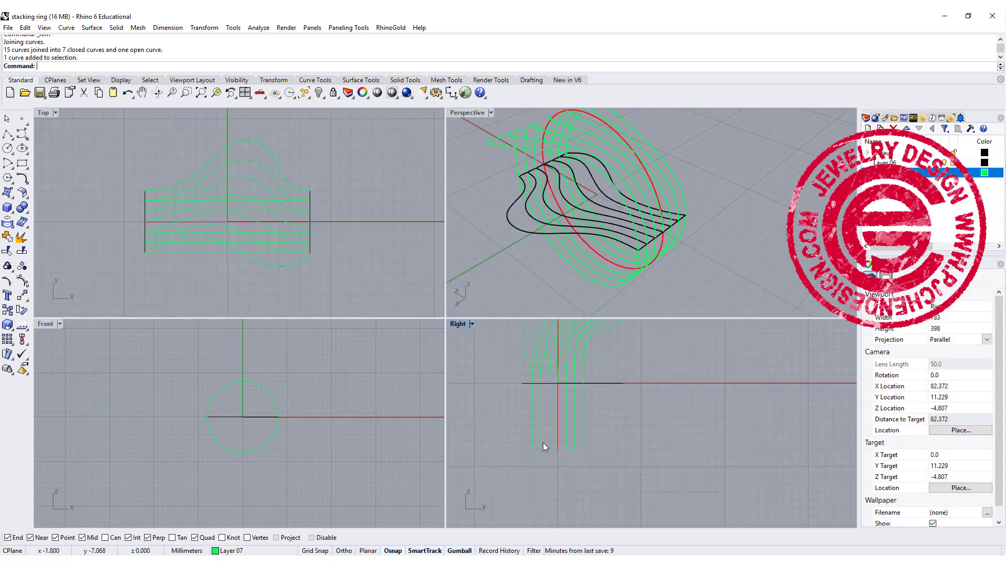
- Draw a 1 x 1 mm conic-corner rectangle in the Right viewport, starting at the bottom of the outermost green ring curve
{"action": "right_click_drag", "start_coordinate": [601, 461], "coordinate": [618, 435]}
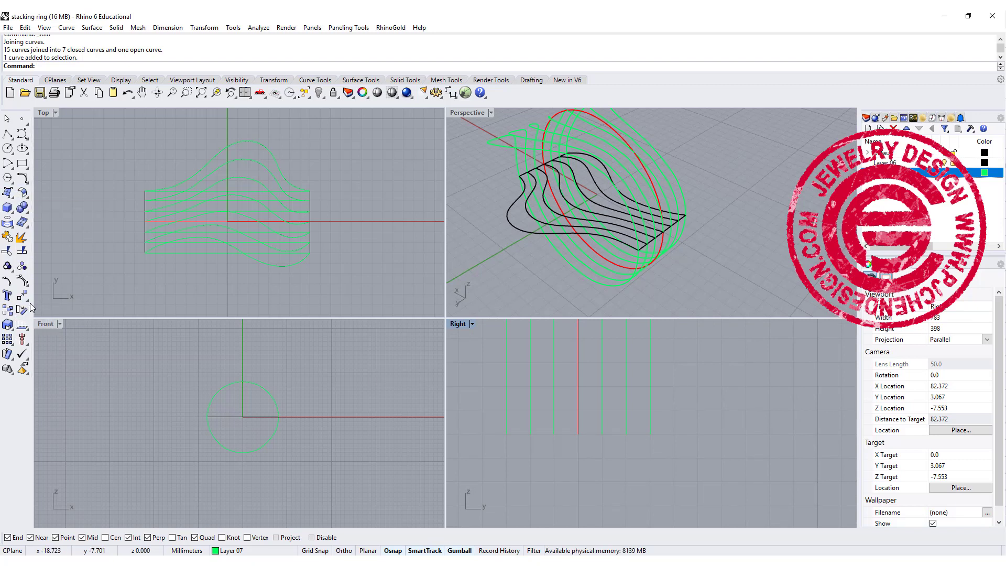
{"action": "left_click", "coordinate": [27, 166]}
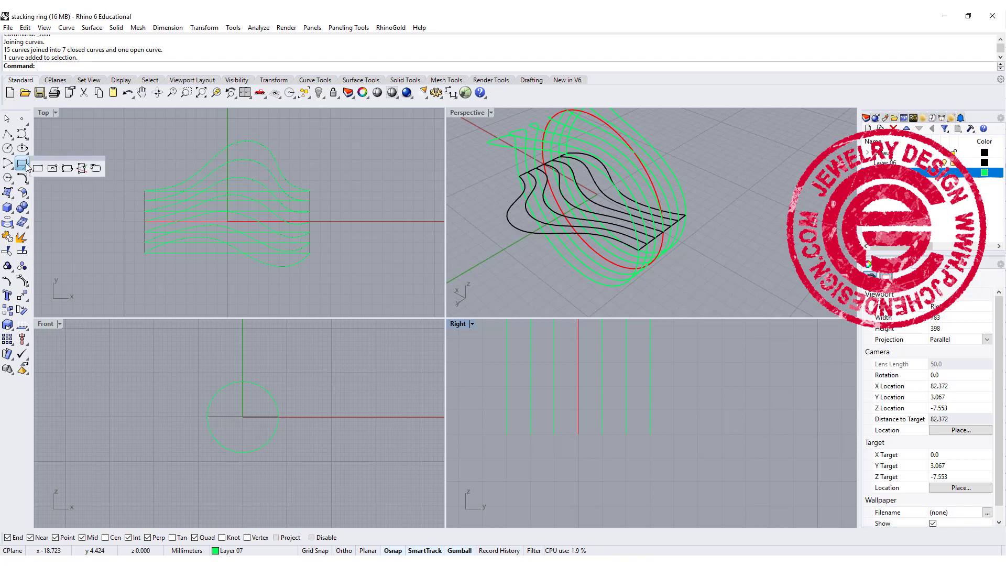
{"action": "left_click", "coordinate": [96, 168]}
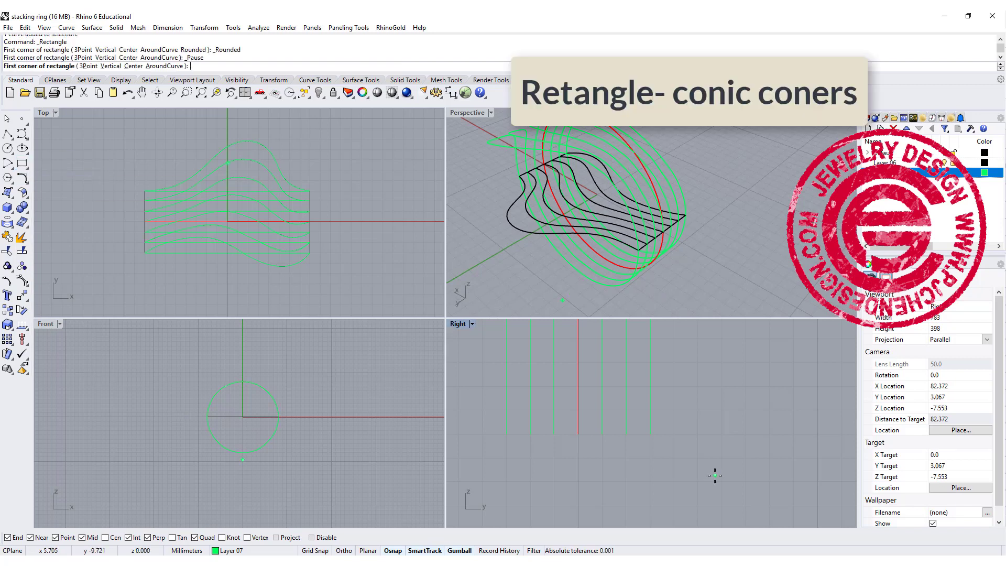
{"action": "left_click", "coordinate": [651, 437]}
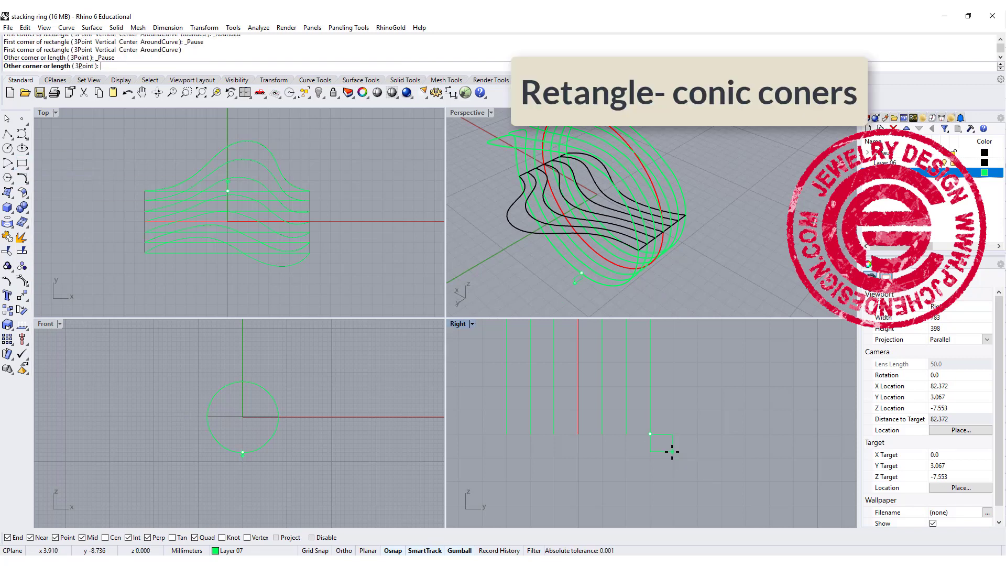
{"action": "type", "text": "1"}
{"action": "key", "text": "Return"}
{"action": "type", "text": "1"}
{"action": "key", "text": "Return"}
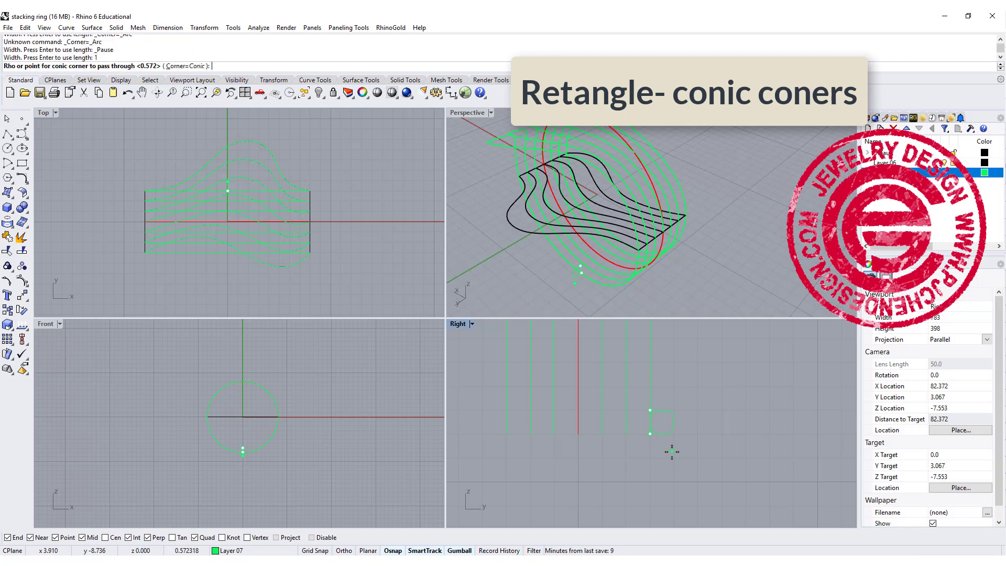
{"action": "scroll", "coordinate": [673, 442], "scroll_direction": "up", "scroll_amount": 3}
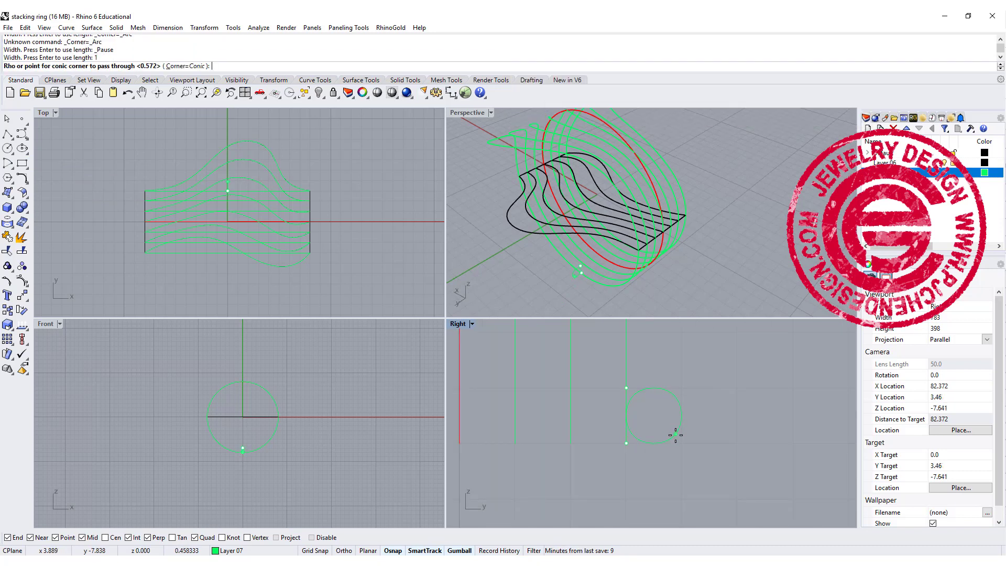
{"action": "left_click", "coordinate": [676, 438]}
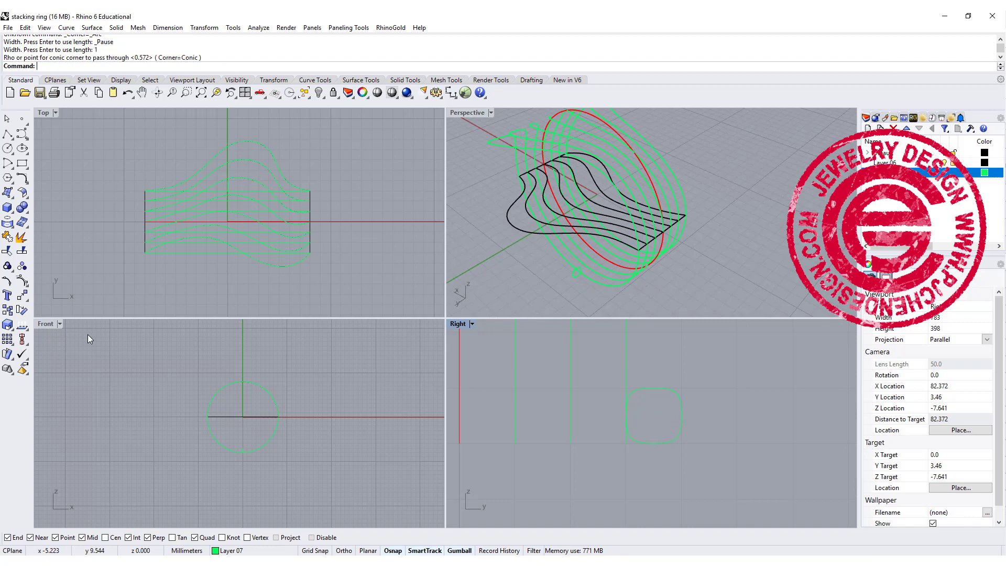
- Move the rounded rectangle from its upper edge midpoint to the bottom of the outermost ring curve
{"action": "left_click_drag", "start_coordinate": [711, 440], "coordinate": [668, 413]}
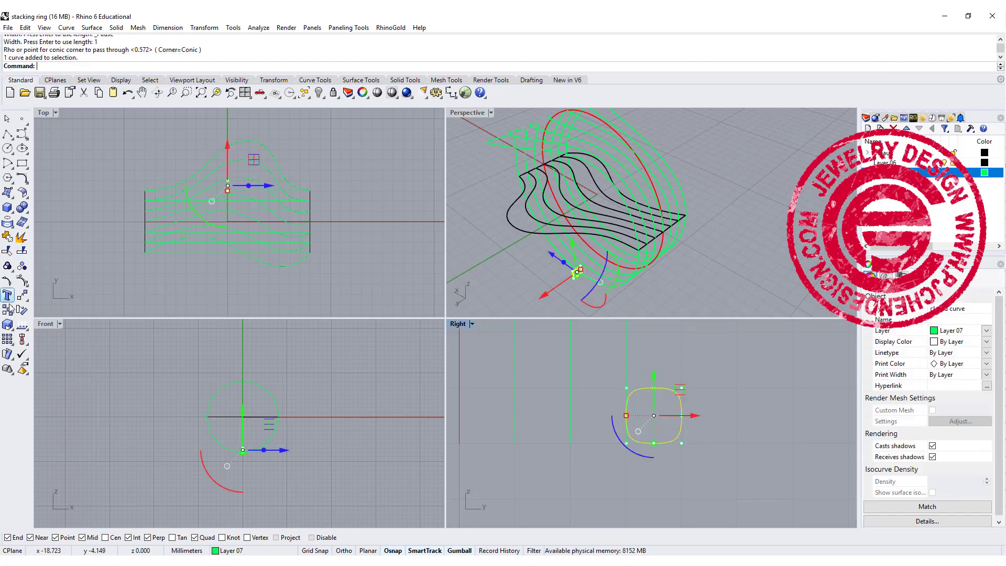
{"action": "left_click", "coordinate": [22, 295]}
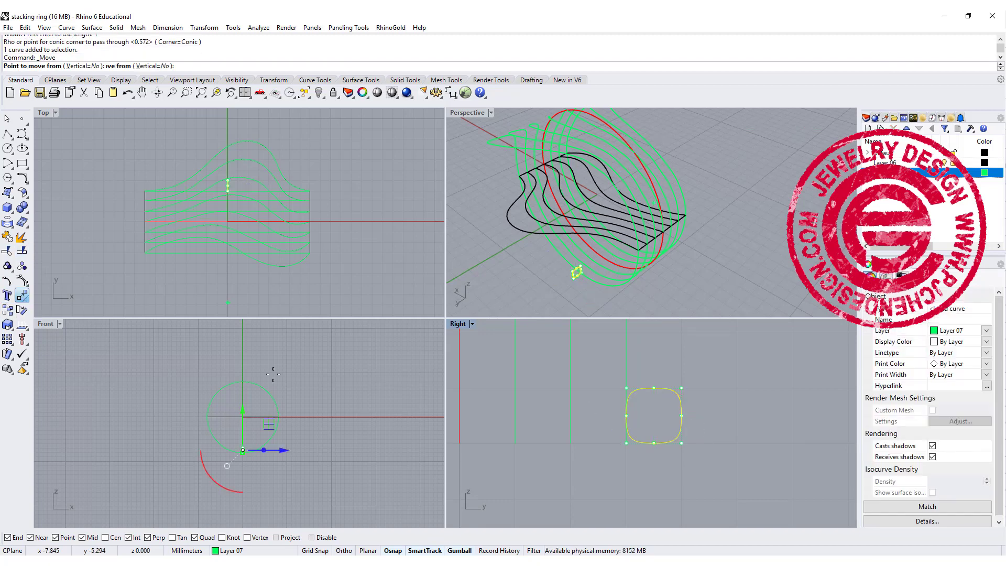
{"action": "left_click", "coordinate": [655, 389]}
{"action": "left_click", "coordinate": [626, 443]}
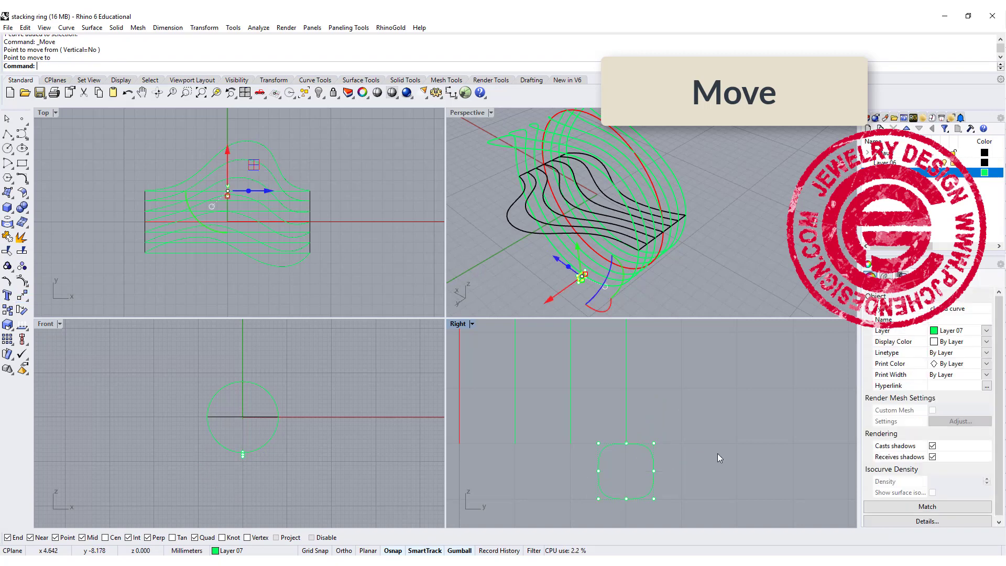
- Copy the rounded profile from its upper midpoint to the bottoms of the six other ring curves
{"action": "left_click", "coordinate": [645, 445]}
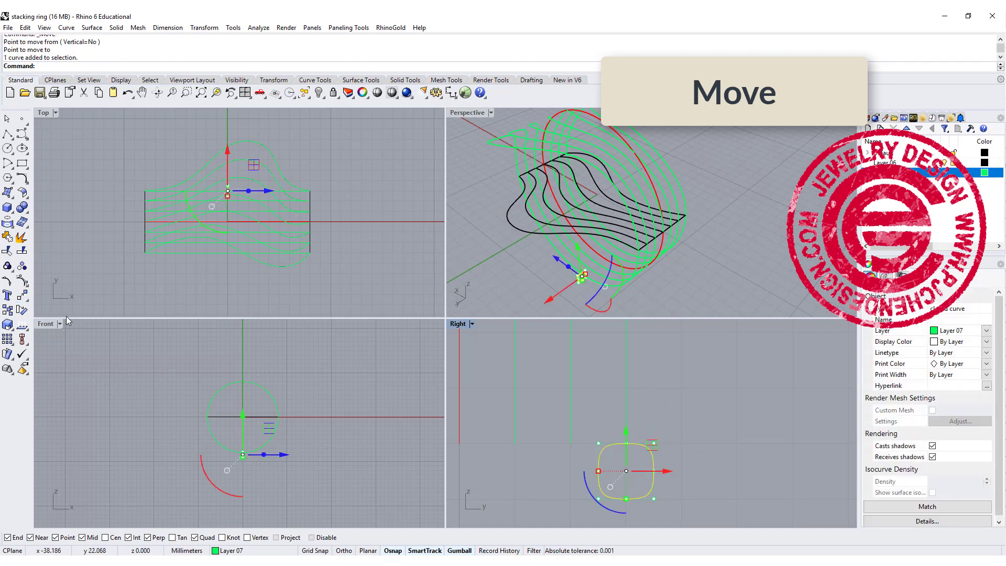
{"action": "left_click", "coordinate": [7, 309]}
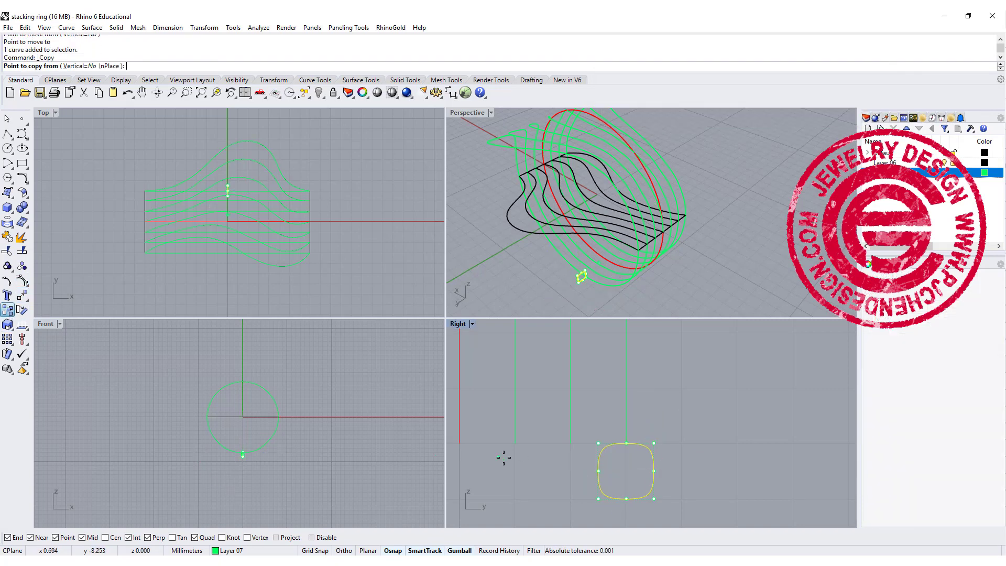
{"action": "left_click", "coordinate": [626, 469]}
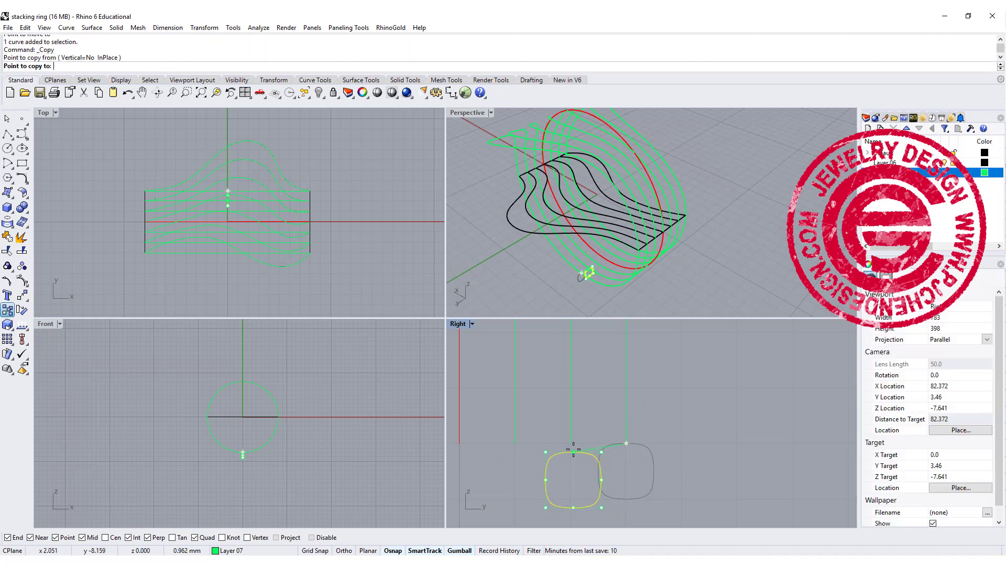
{"action": "left_click", "coordinate": [571, 443]}
{"action": "right_click_drag", "start_coordinate": [537, 466], "coordinate": [605, 446]}
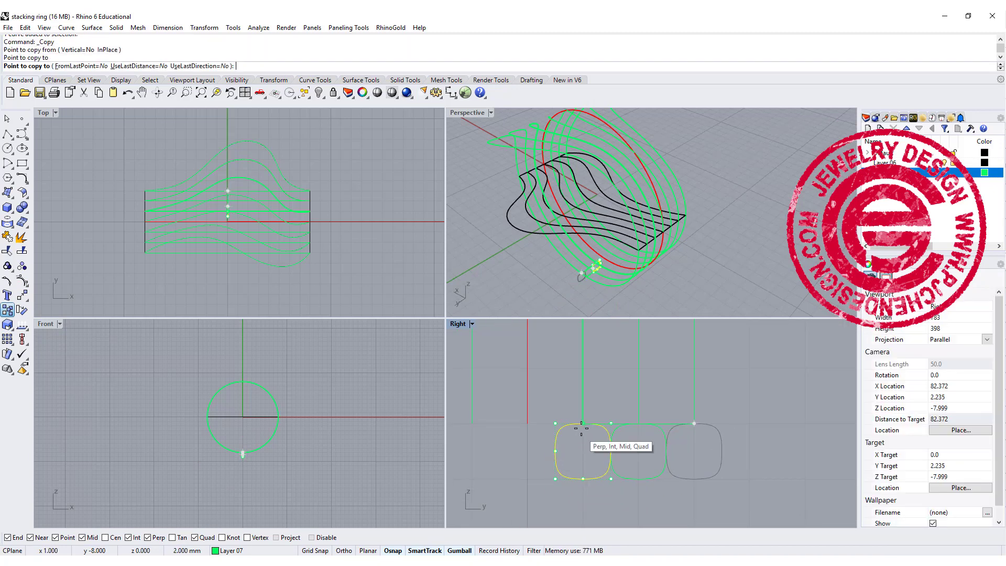
{"action": "left_click", "coordinate": [583, 424]}
{"action": "left_click", "coordinate": [527, 424]}
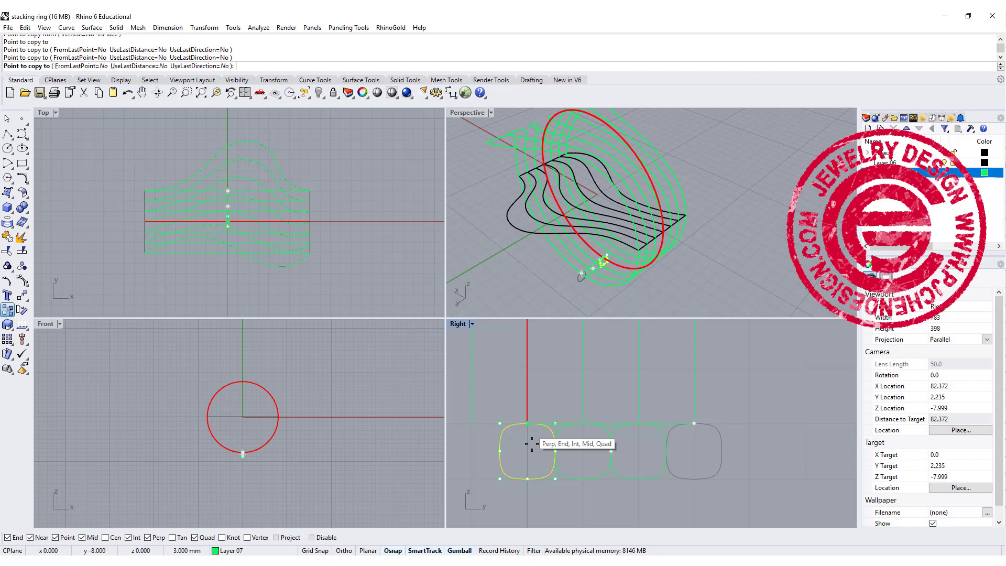
{"action": "right_click_drag", "start_coordinate": [541, 452], "coordinate": [654, 436]}
{"action": "left_click", "coordinate": [586, 408]}
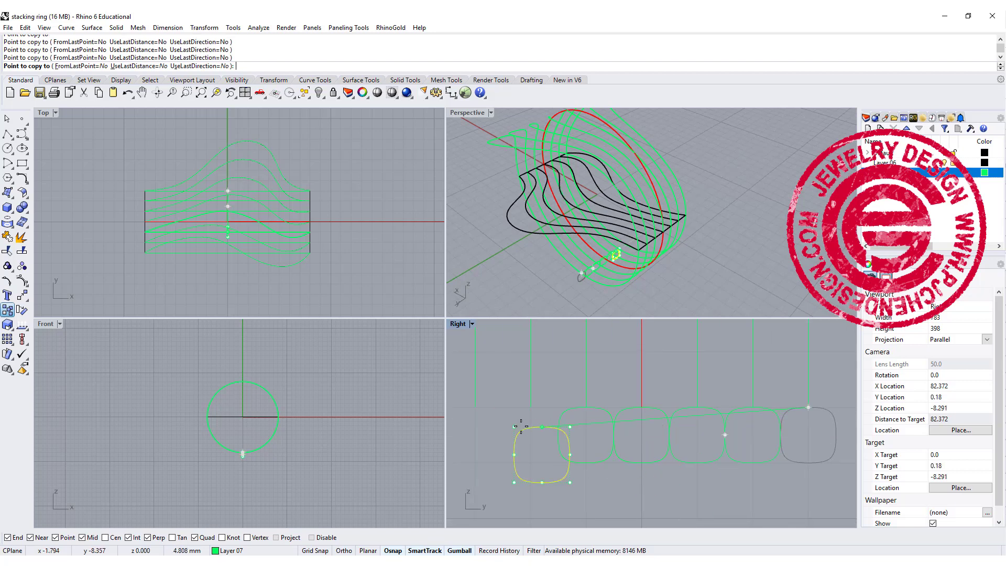
{"action": "left_click", "coordinate": [529, 408]}
{"action": "right_click_drag", "start_coordinate": [522, 437], "coordinate": [601, 432]}
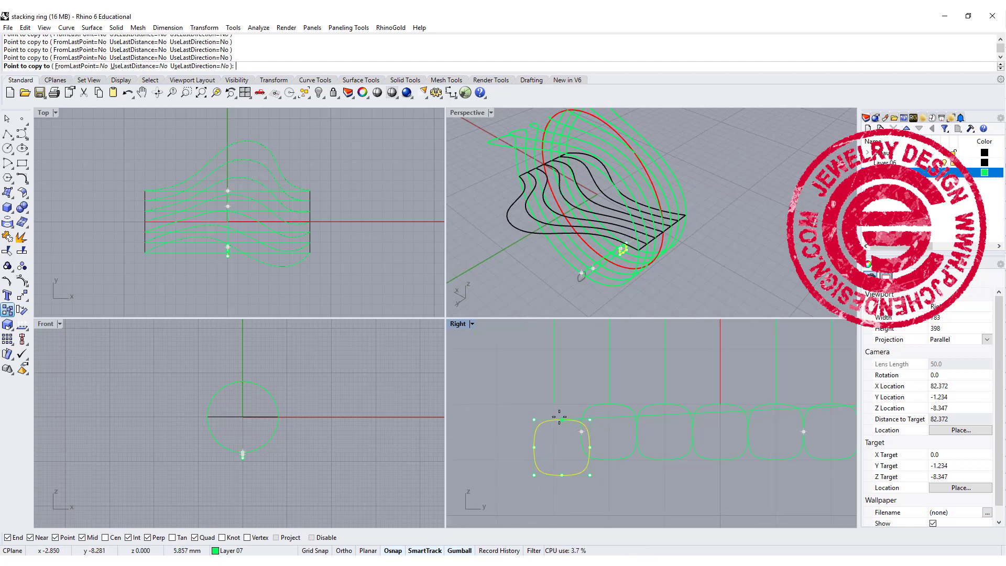
{"action": "left_click", "coordinate": [553, 404]}
{"action": "right_click", "coordinate": [603, 486]}
{"action": "key", "text": "Escape"}
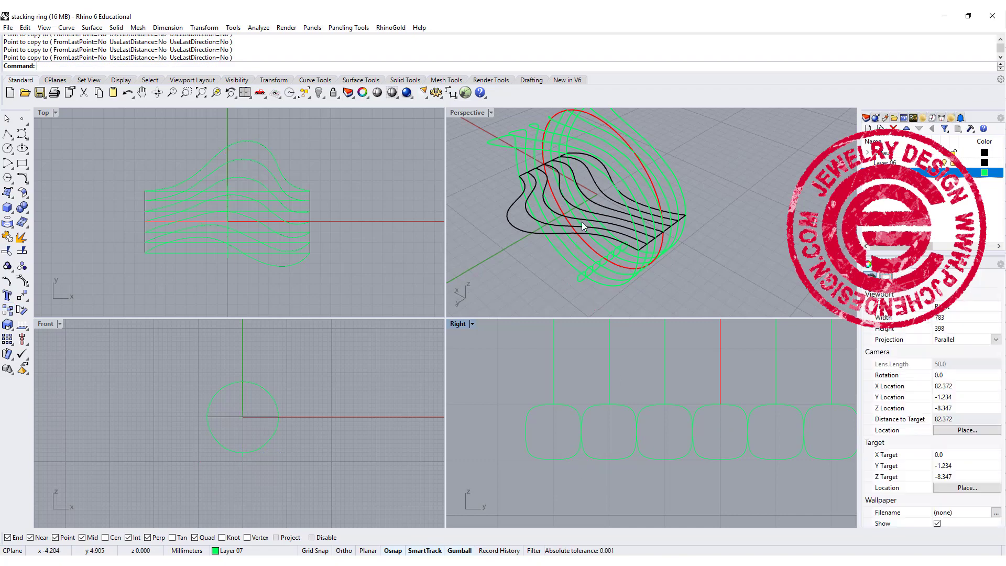
- In the maximized Perspective view, try a one-rail sweep of the end profile along the outermost ring curve
{"action": "double_click", "coordinate": [465, 112]}
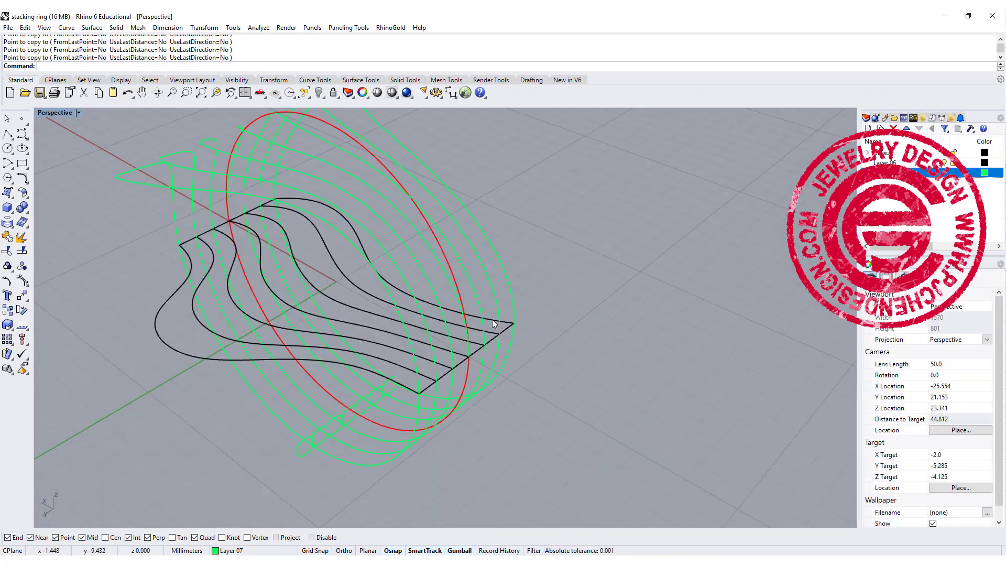
{"action": "right_click_drag", "start_coordinate": [492, 319], "coordinate": [467, 378]}
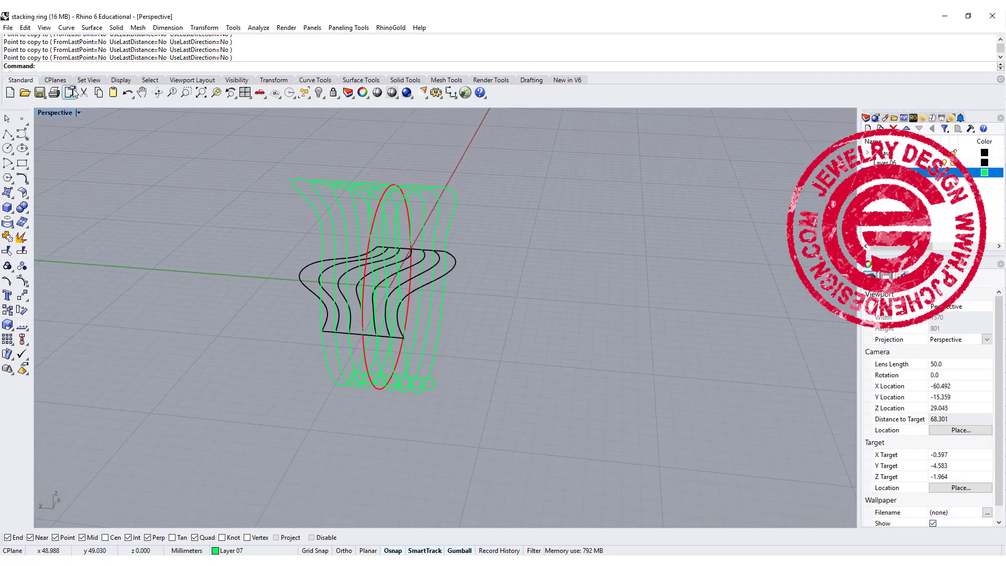
{"action": "left_click", "coordinate": [92, 28]}
{"action": "left_click", "coordinate": [113, 63]}
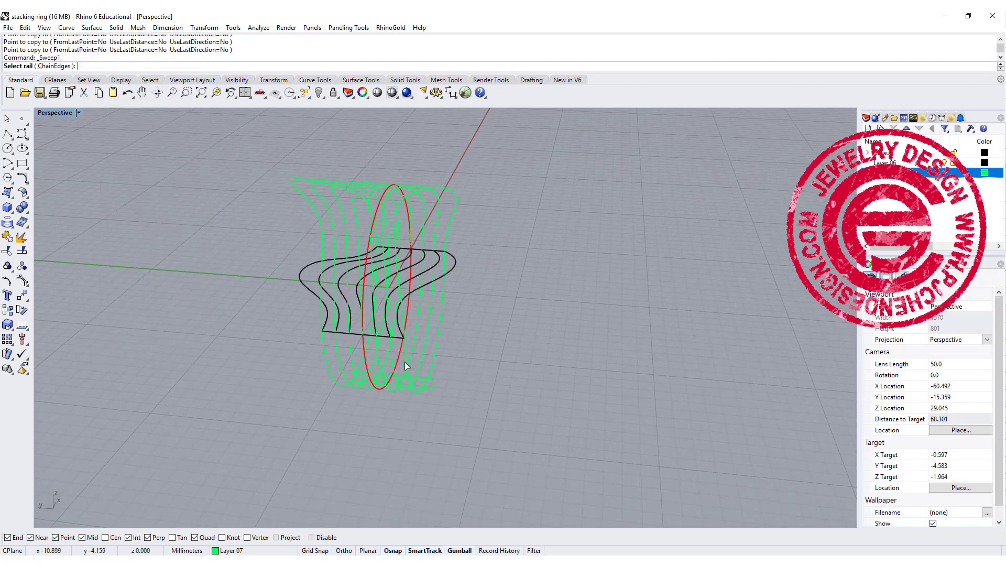
{"action": "scroll", "coordinate": [419, 386], "scroll_direction": "up", "scroll_amount": 3}
{"action": "left_click", "coordinate": [422, 391]}
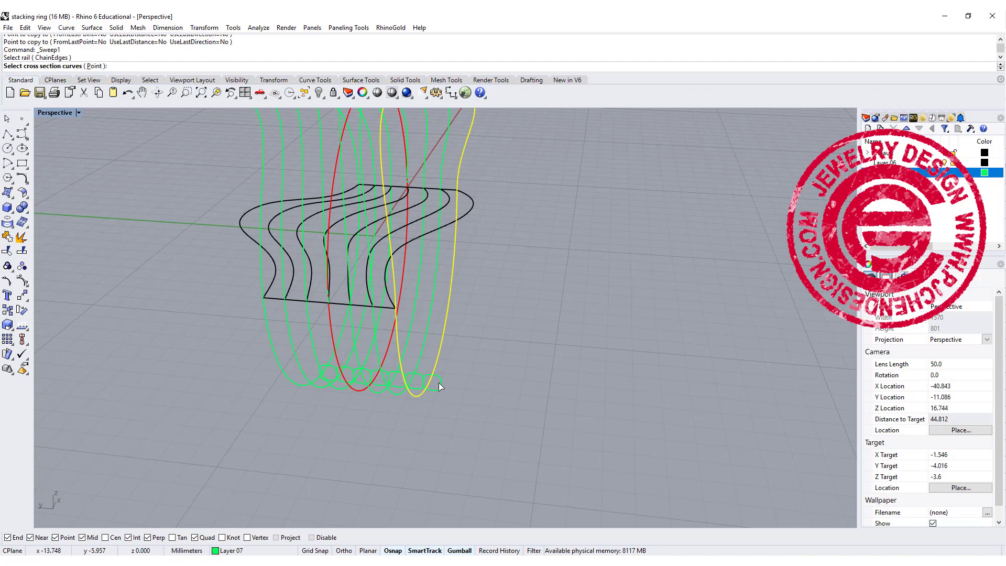
{"action": "left_click", "coordinate": [438, 378]}
{"action": "key", "text": "Return"}
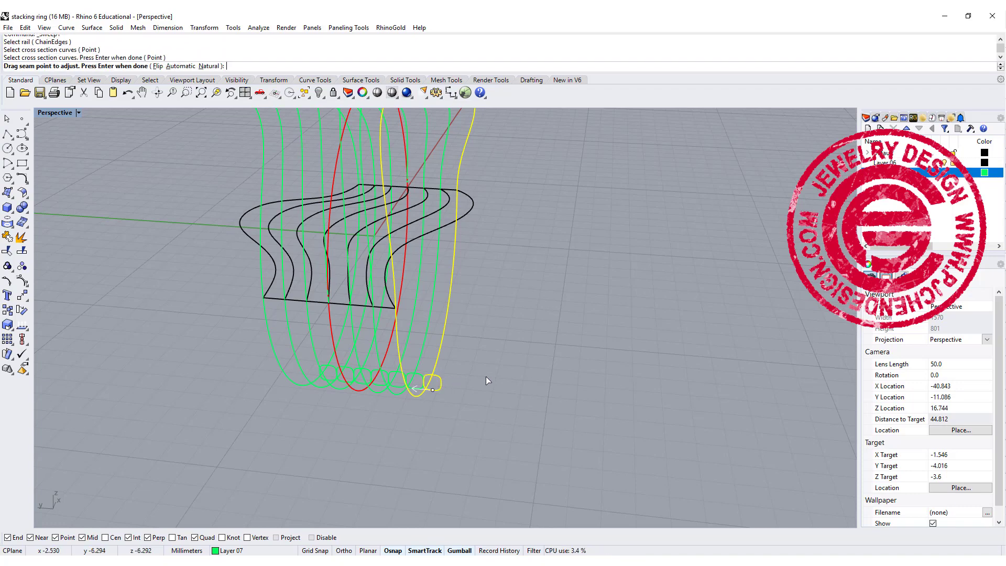
{"action": "key", "text": "Return"}
{"action": "key", "text": "Return"}
{"action": "right_click_drag", "start_coordinate": [486, 376], "coordinate": [422, 400]}
- Try a Freeform one-rail sweep of the second profile along the neighbouring ring curve and inspect the preview
{"action": "key", "text": "Return"}
{"action": "left_click", "coordinate": [405, 400]}
{"action": "left_click", "coordinate": [400, 407]}
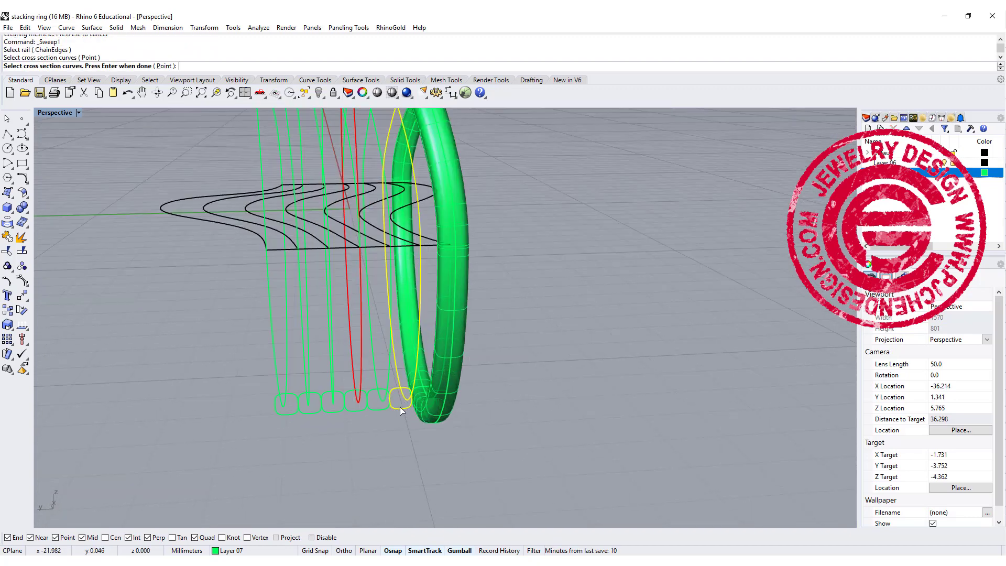
{"action": "key", "text": "Return"}
{"action": "key", "text": "Return"}
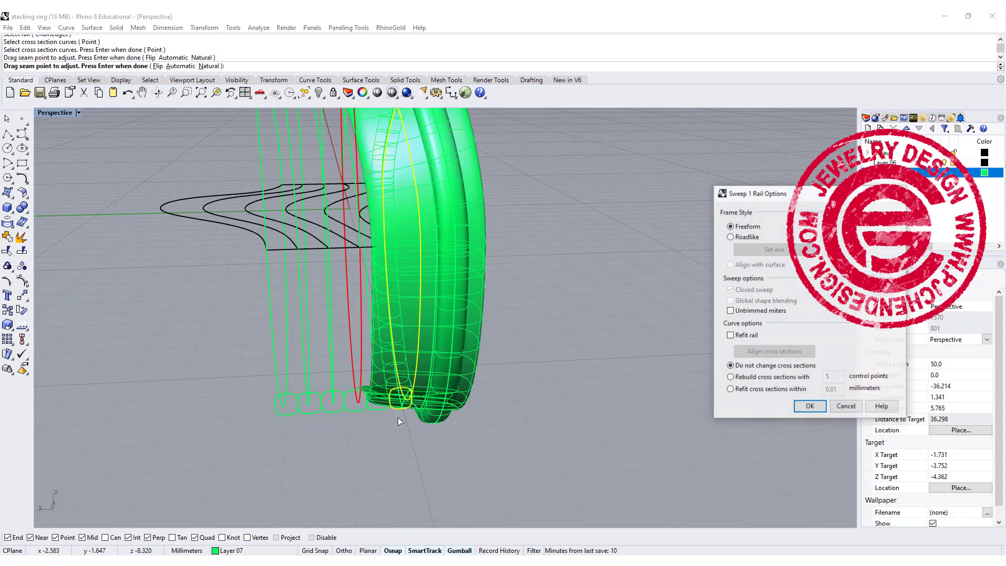
{"action": "right_click_drag", "start_coordinate": [445, 319], "coordinate": [459, 351]}
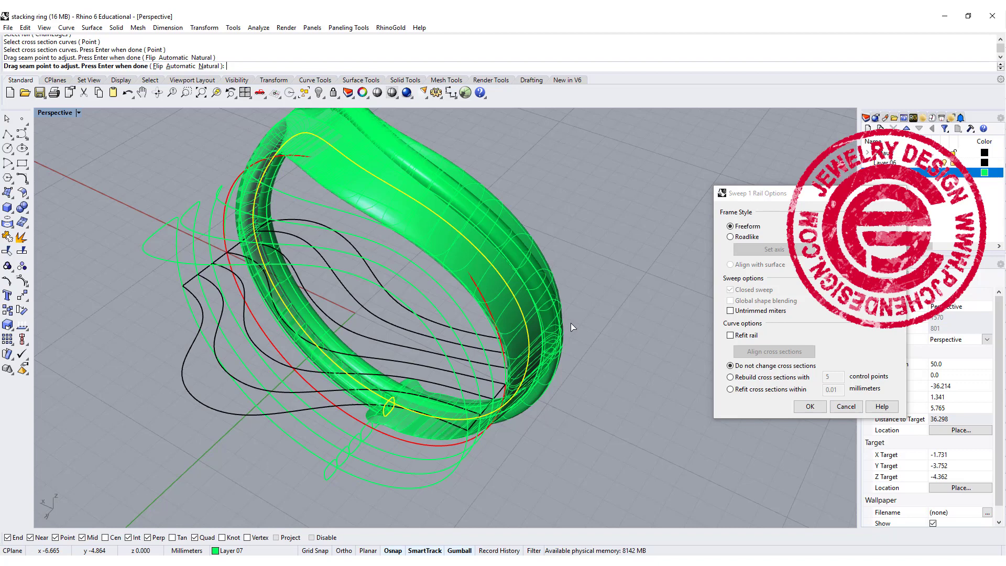
{"action": "left_click", "coordinate": [810, 406]}
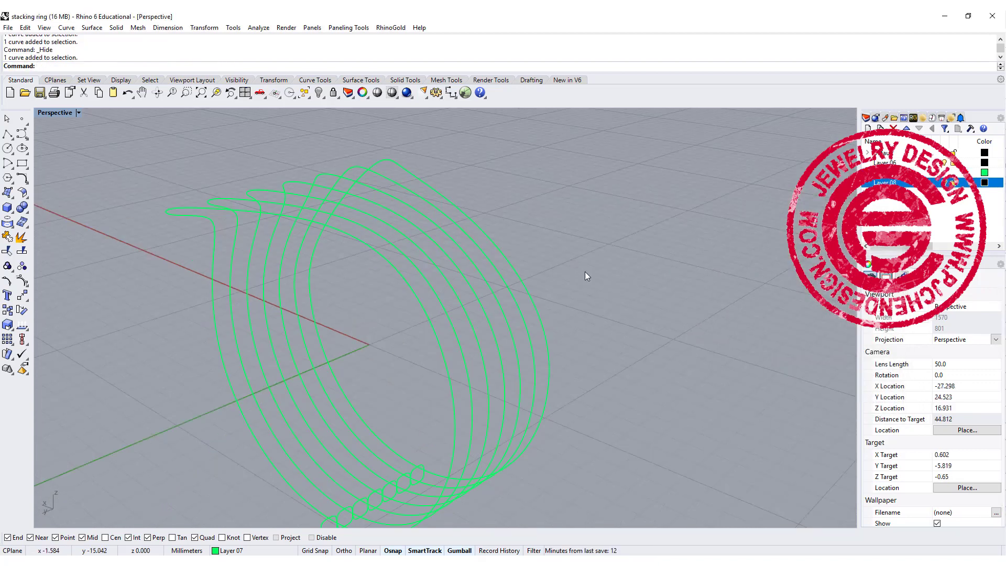
- Select all seven ring curves, start Rebuild on them, and preview the result with 15 points at degree 3
{"action": "mouse_move", "coordinate": [585, 272]}
{"action": "right_mouse_down"}
{"action": "mouse_move", "coordinate": [545, 302]}
{"action": "mouse_move", "coordinate": [577, 279]}
{"action": "right_mouse_up"}
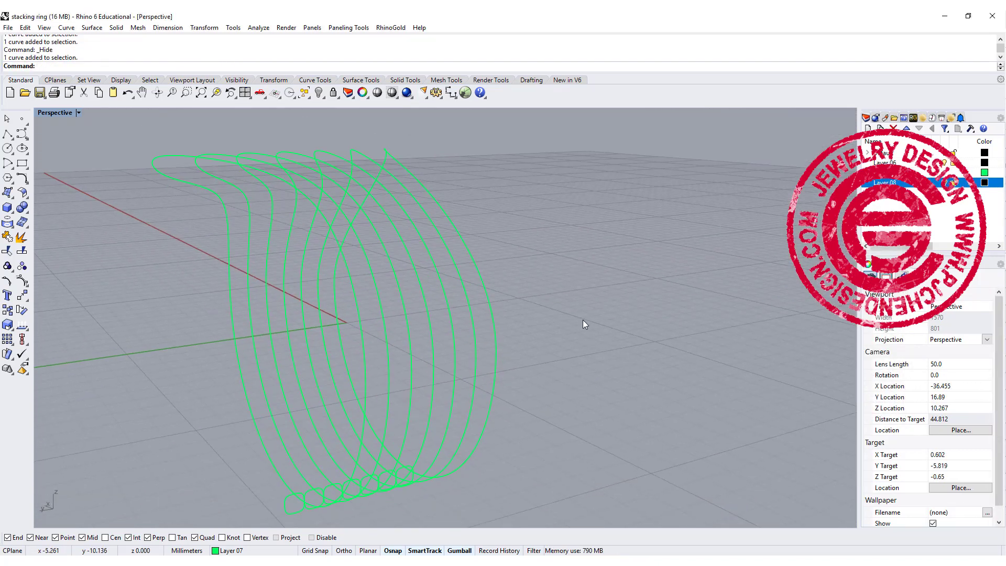
{"action": "key", "text": "ctrl+a"}
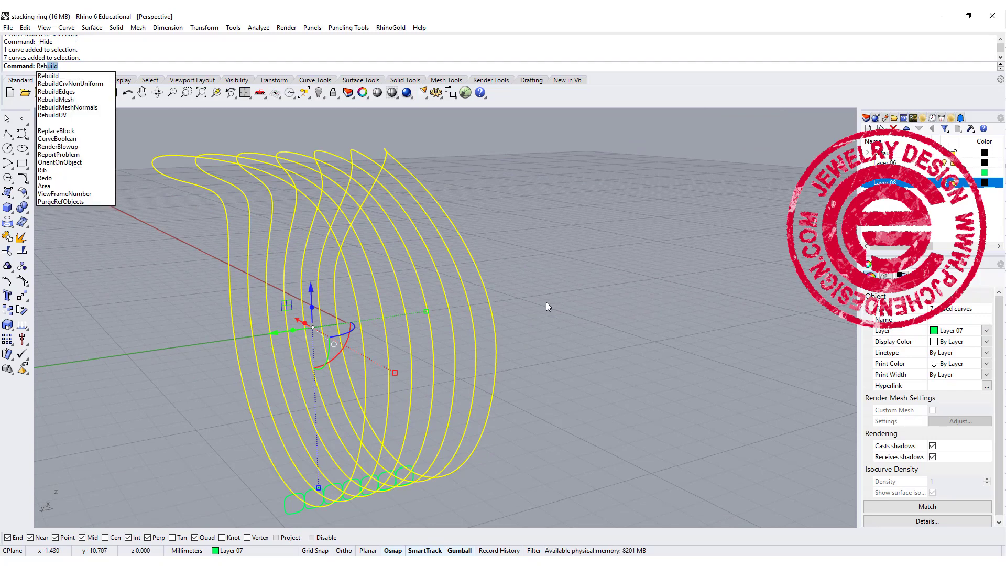
{"action": "key", "text": "Return"}
{"action": "left_click_drag", "start_coordinate": [539, 228], "coordinate": [637, 218]}
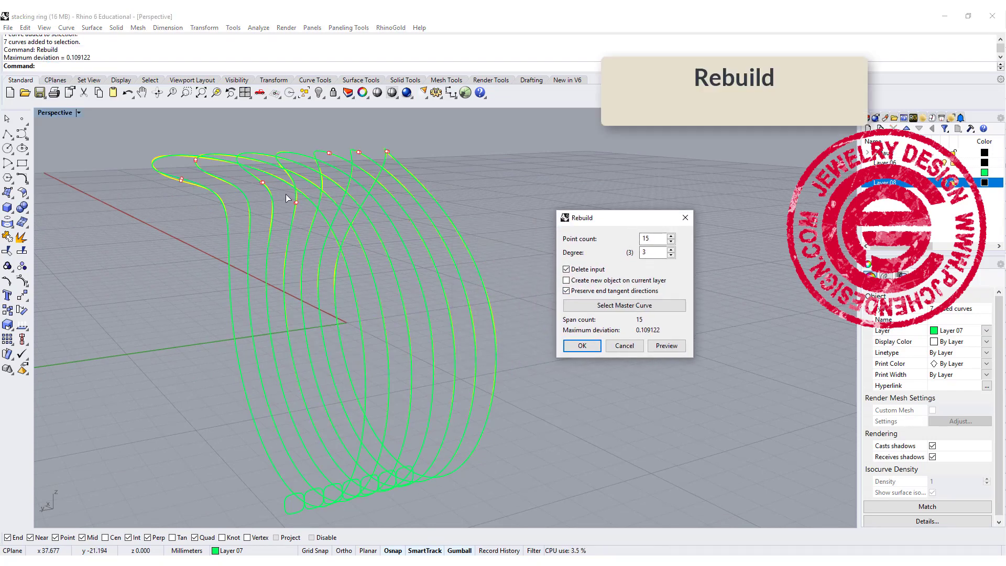
{"action": "right_click_drag", "start_coordinate": [190, 193], "coordinate": [411, 341]}
- Preview the ring curves' rebuild with a point count of 16 and examine how closely it follows the originals
{"action": "left_click", "coordinate": [611, 247]}
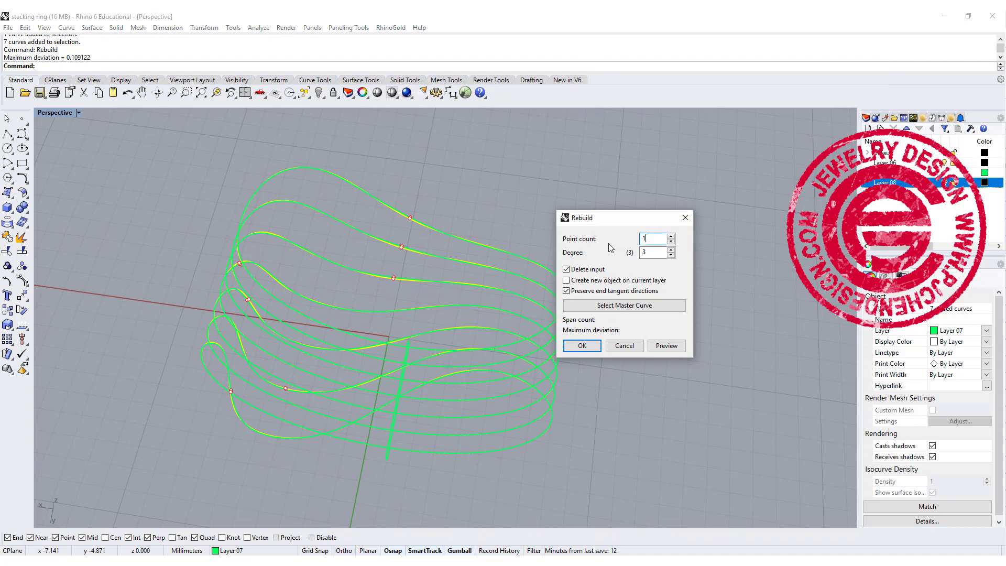
{"action": "type", "text": "16"}
{"action": "right_click_drag", "start_coordinate": [445, 335], "coordinate": [465, 310]}
{"action": "scroll", "coordinate": [289, 379], "scroll_direction": "up", "scroll_amount": 2}
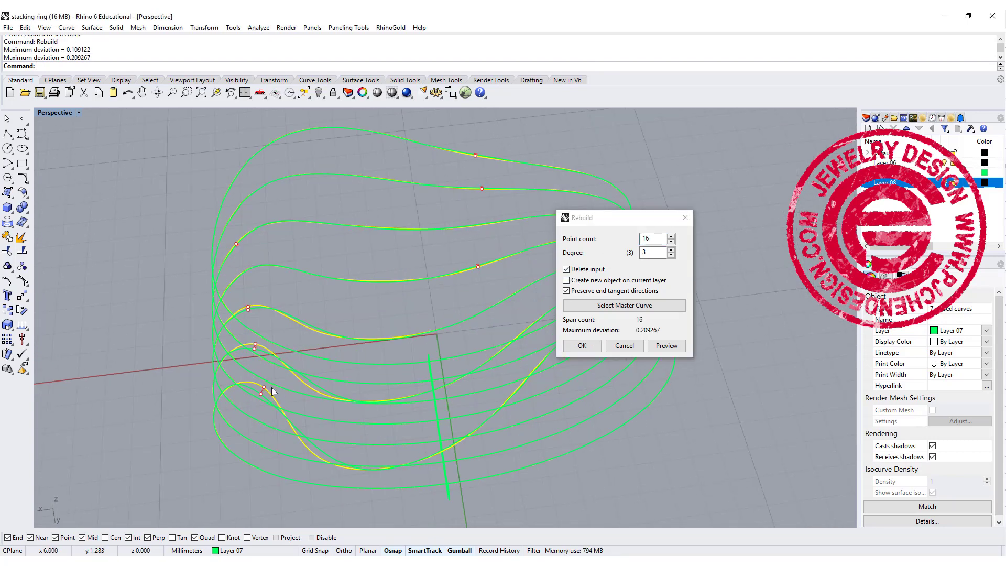
- Compare the rebuild preview at 20 and 24 points, and rebuild the seven ring curves with 24 points at degree 3
{"action": "left_click", "coordinate": [614, 238]}
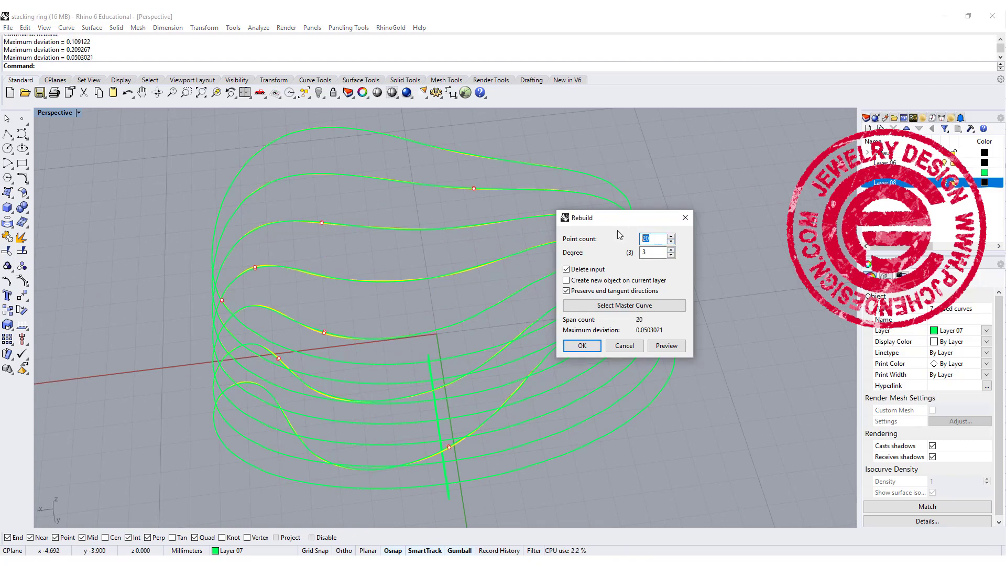
{"action": "type", "text": "24"}
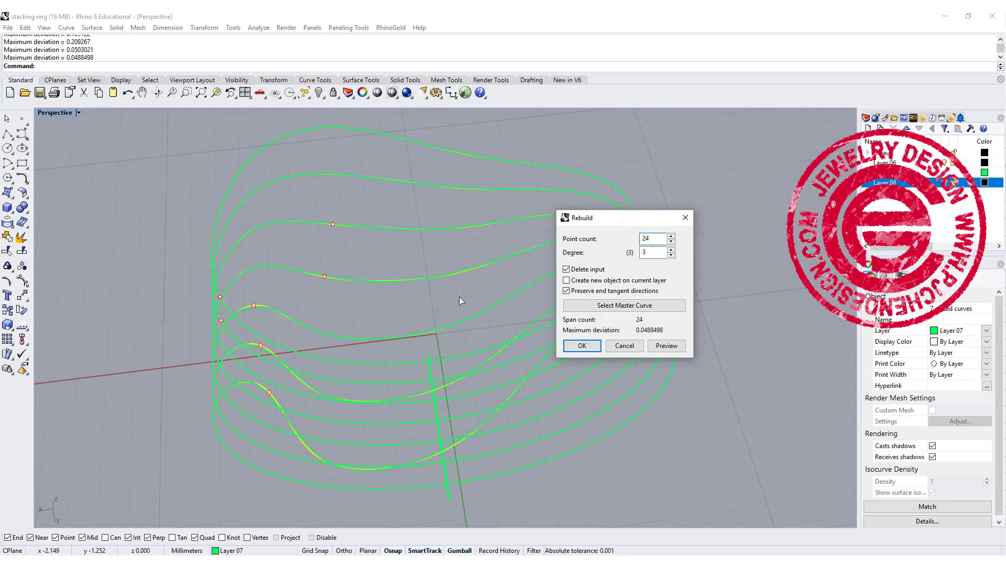
{"action": "scroll", "coordinate": [260, 313], "scroll_direction": "up", "scroll_amount": 5}
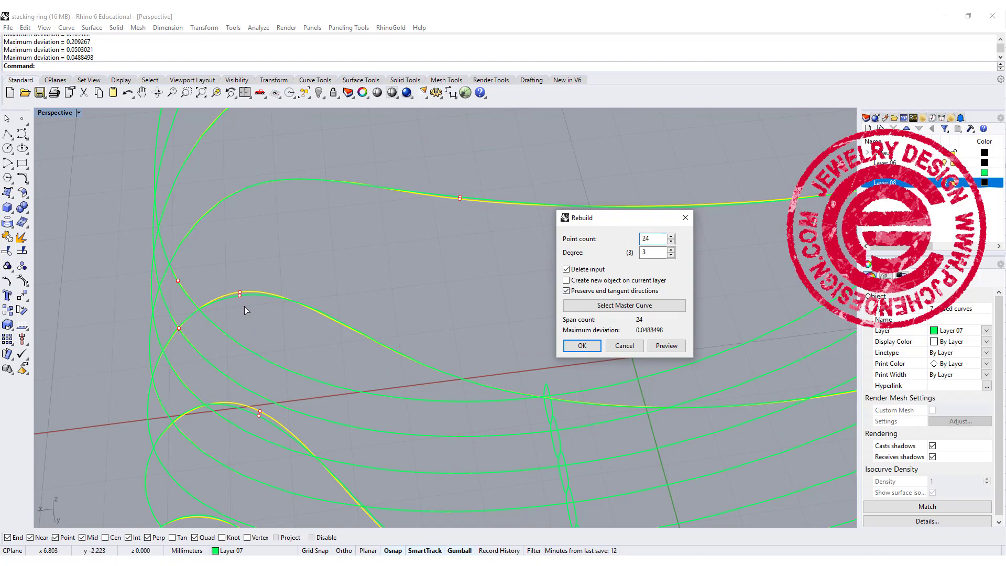
{"action": "scroll", "coordinate": [319, 376], "scroll_direction": "down", "scroll_amount": 5}
{"action": "right_click_drag", "start_coordinate": [319, 376], "coordinate": [295, 283]}
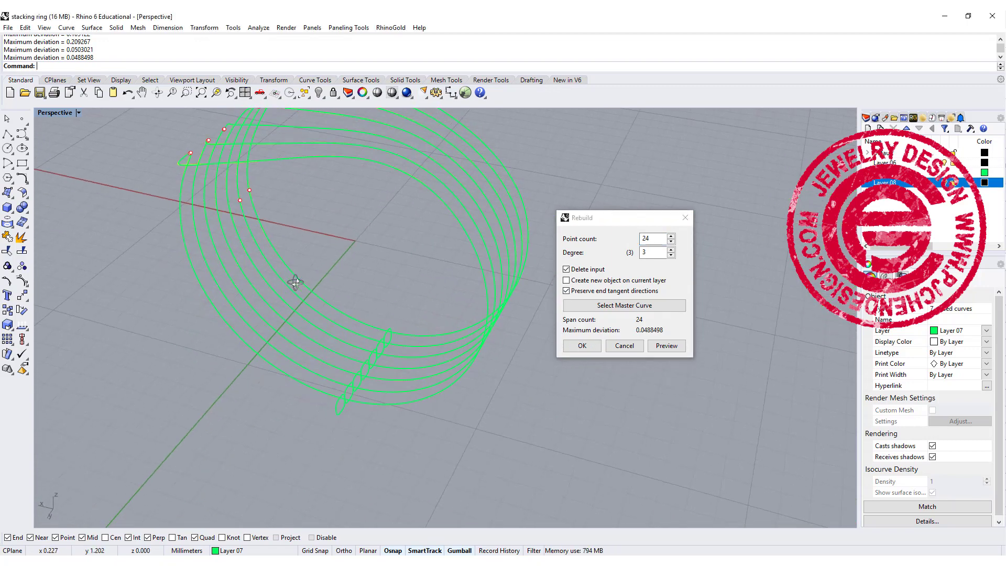
{"action": "left_click", "coordinate": [585, 346]}
{"action": "right_click_drag", "start_coordinate": [648, 322], "coordinate": [648, 345]}
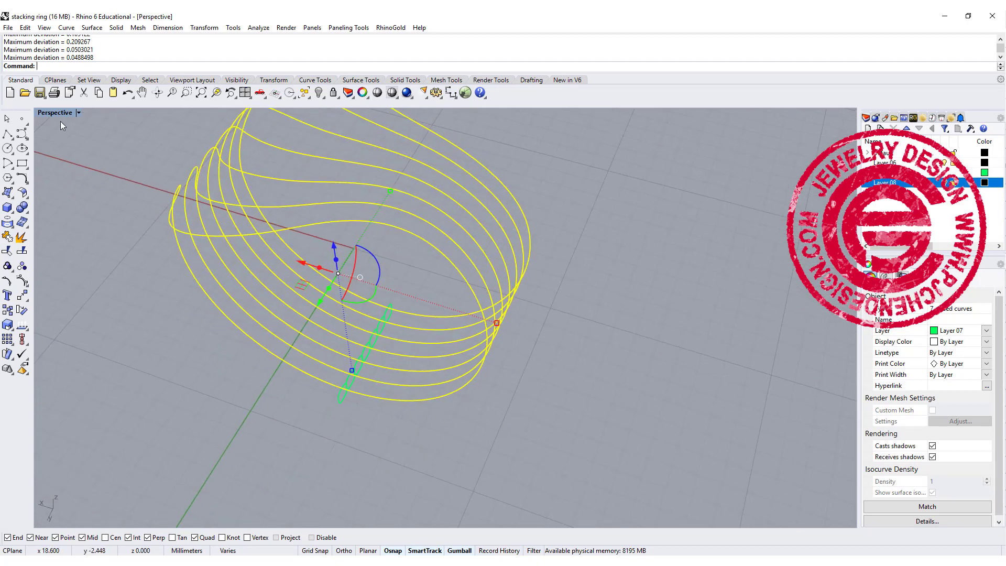
- Examine the rebuilt ring curves in the four-view layout and Front view, and return to a maximized Perspective close-up of the profiles
{"action": "double_click", "coordinate": [61, 111]}
{"action": "scroll", "coordinate": [228, 419], "scroll_direction": "up", "scroll_amount": 4}
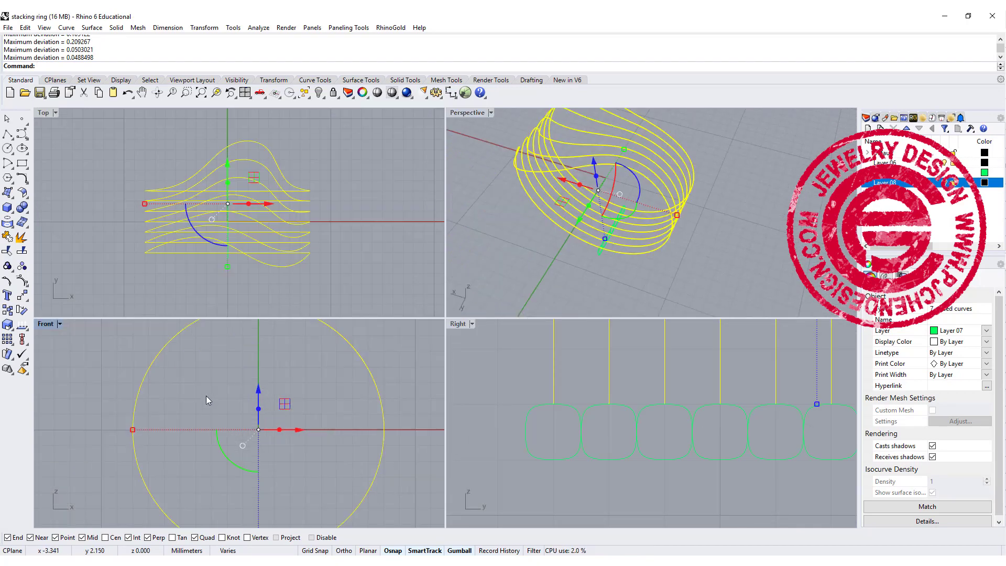
{"action": "scroll", "coordinate": [242, 366], "scroll_direction": "down", "scroll_amount": 4}
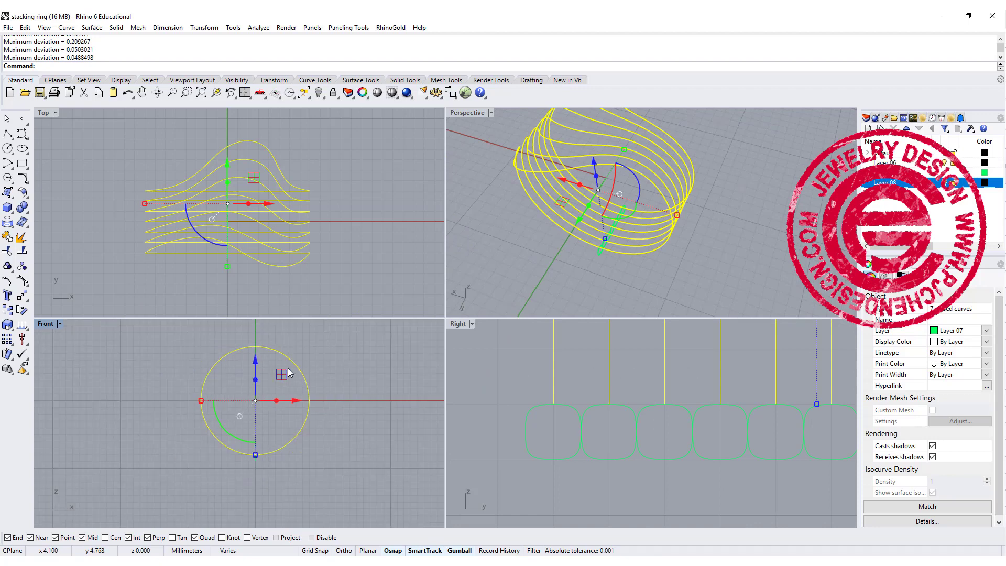
{"action": "right_click_drag", "start_coordinate": [288, 373], "coordinate": [257, 391]}
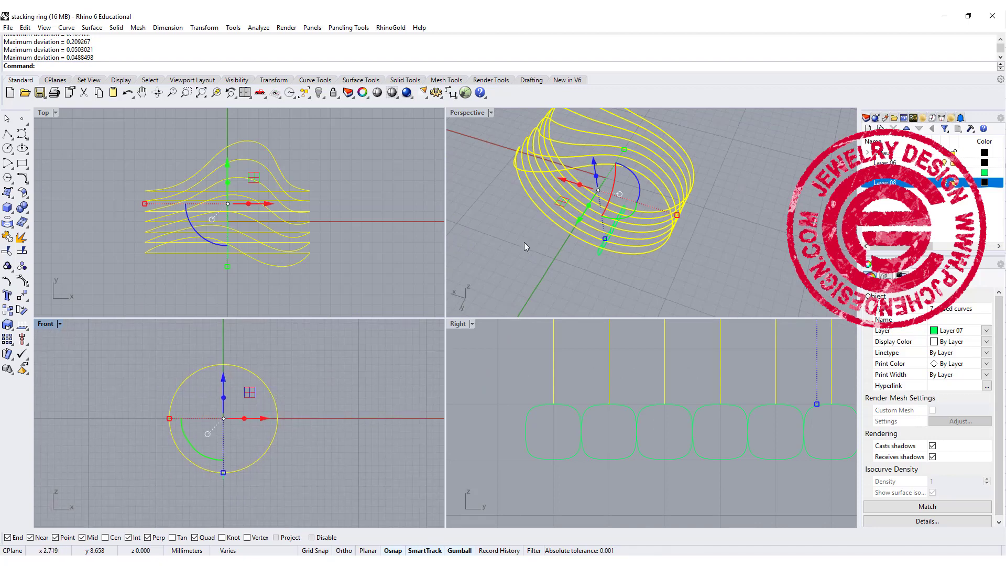
{"action": "double_click", "coordinate": [471, 112]}
{"action": "right_click_drag", "start_coordinate": [503, 220], "coordinate": [527, 319]}
{"action": "left_click", "coordinate": [525, 323]}
{"action": "right_click_drag", "start_coordinate": [503, 354], "coordinate": [448, 368]}
{"action": "scroll", "coordinate": [447, 367], "scroll_direction": "up", "scroll_amount": 6}
{"action": "mouse_move", "coordinate": [482, 402]}
{"action": "right_mouse_down"}
{"action": "mouse_move", "coordinate": [502, 418]}
{"action": "mouse_move", "coordinate": [487, 414]}
{"action": "right_mouse_up"}
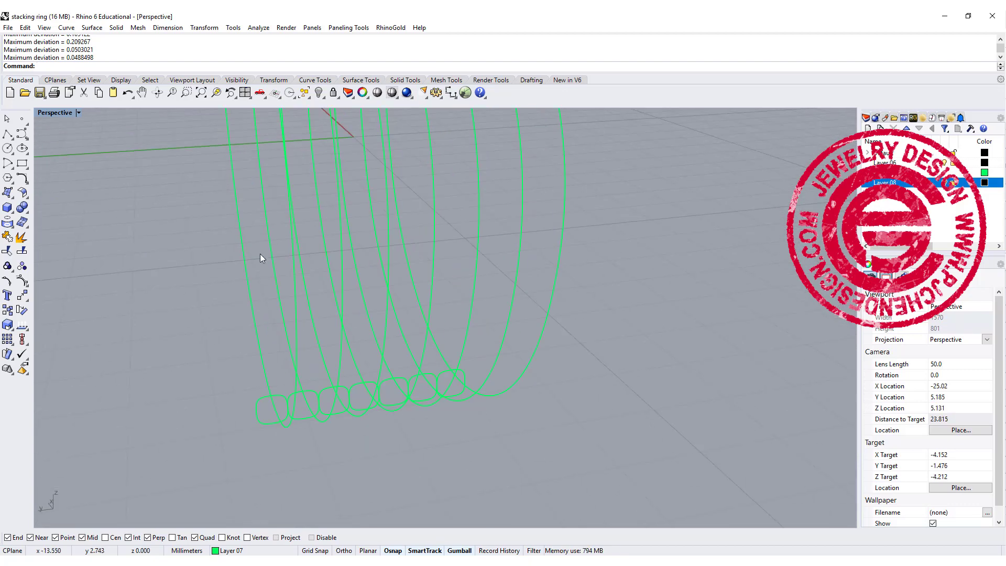
- Sweep the second profile from the end along its ring curve with a one-rail sweep
{"action": "left_click", "coordinate": [92, 27]}
{"action": "left_click", "coordinate": [104, 63]}
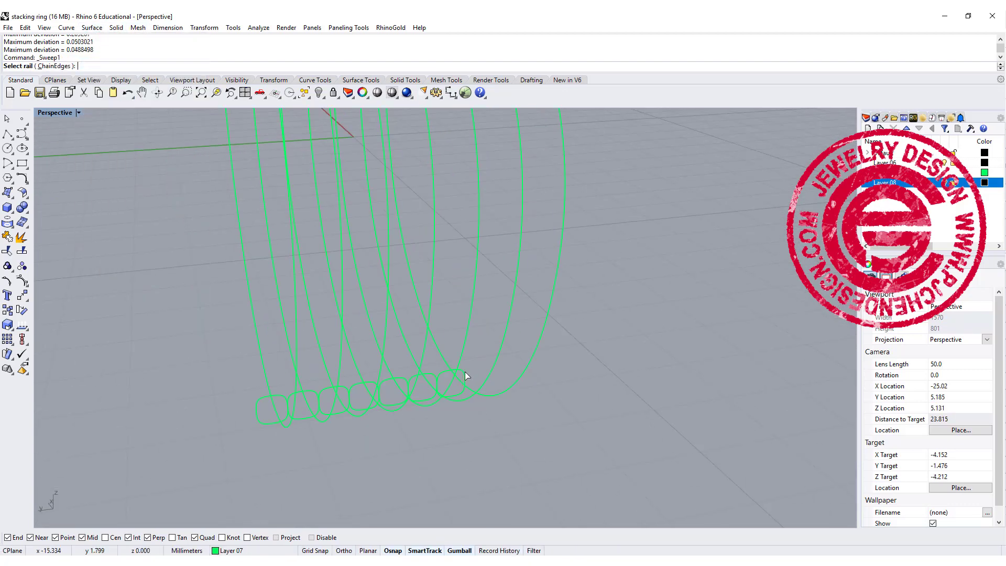
{"action": "left_click", "coordinate": [459, 400]}
{"action": "left_click", "coordinate": [432, 380]}
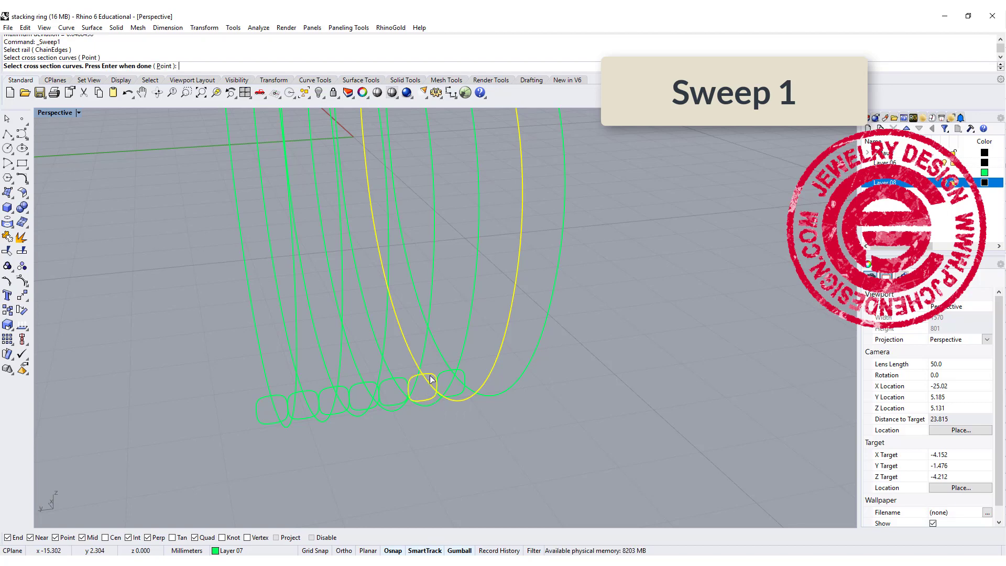
{"action": "key", "text": "Return"}
{"action": "key", "text": "Return"}
{"action": "key", "text": "Return"}
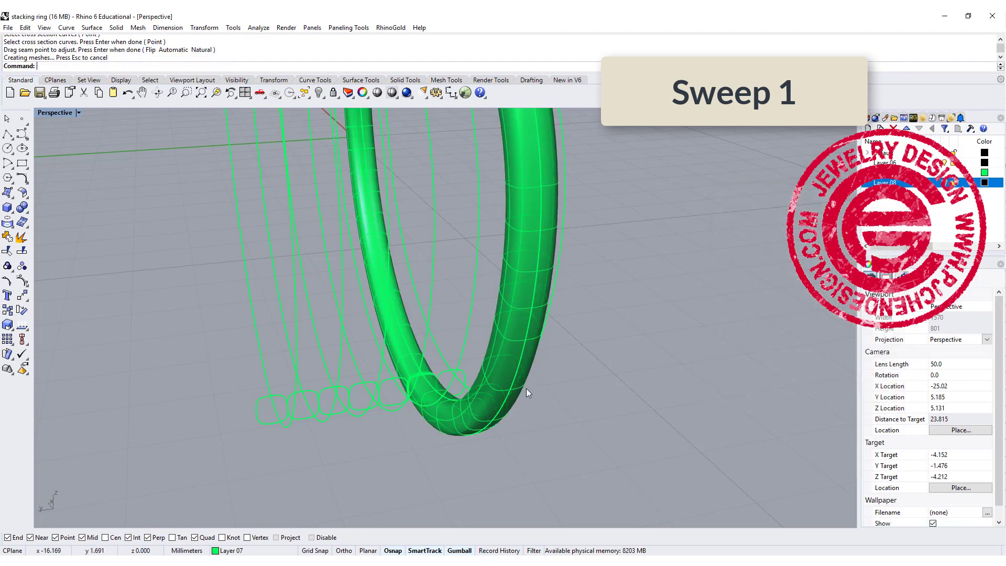
- Sweep the third profile along its ring curve with a one-rail sweep, beside the finished band
{"action": "right_click_drag", "start_coordinate": [526, 388], "coordinate": [482, 378]}
{"action": "scroll", "coordinate": [430, 398], "scroll_direction": "up", "scroll_amount": 6}
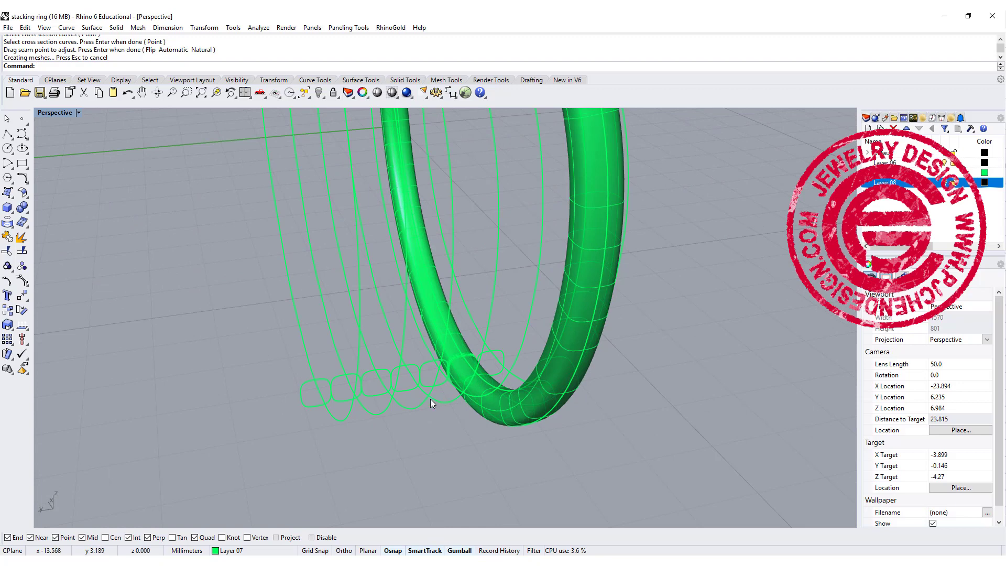
{"action": "key", "text": "Return"}
{"action": "left_click", "coordinate": [423, 312]}
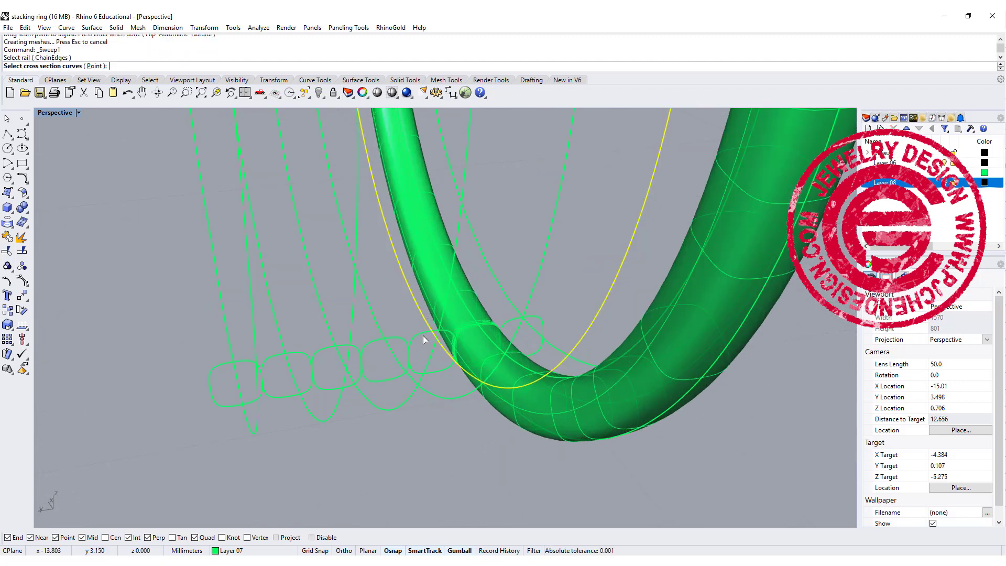
{"action": "left_click", "coordinate": [423, 335]}
{"action": "key", "text": "Return"}
{"action": "key", "text": "Return"}
{"action": "key", "text": "Return"}
- Create the middle band by sweeping the fourth profile along its ring curve with a Freeform one-rail sweep
{"action": "key", "text": "Return"}
{"action": "left_click", "coordinate": [384, 336]}
{"action": "left_click", "coordinate": [372, 341]}
{"action": "key", "text": "Return"}
{"action": "key", "text": "Return"}
{"action": "key", "text": "Return"}
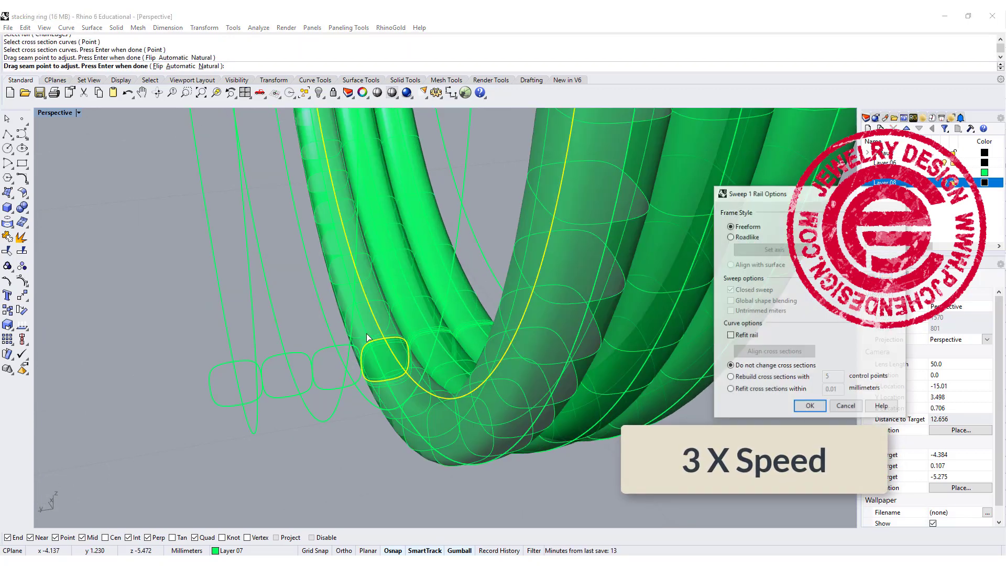
- Create the next band with a one-rail sweep of the fifth profile along its ring curve
{"action": "left_click", "coordinate": [330, 336]}
{"action": "key", "text": "Return"}
{"action": "left_click", "coordinate": [322, 347]}
{"action": "key", "text": "Return"}
{"action": "key", "text": "Return"}
{"action": "key", "text": "Return"}
- Use the sixth ring curve as rail and its rounded profile as cross section for another one-rail sweep
{"action": "left_click", "coordinate": [284, 321]}
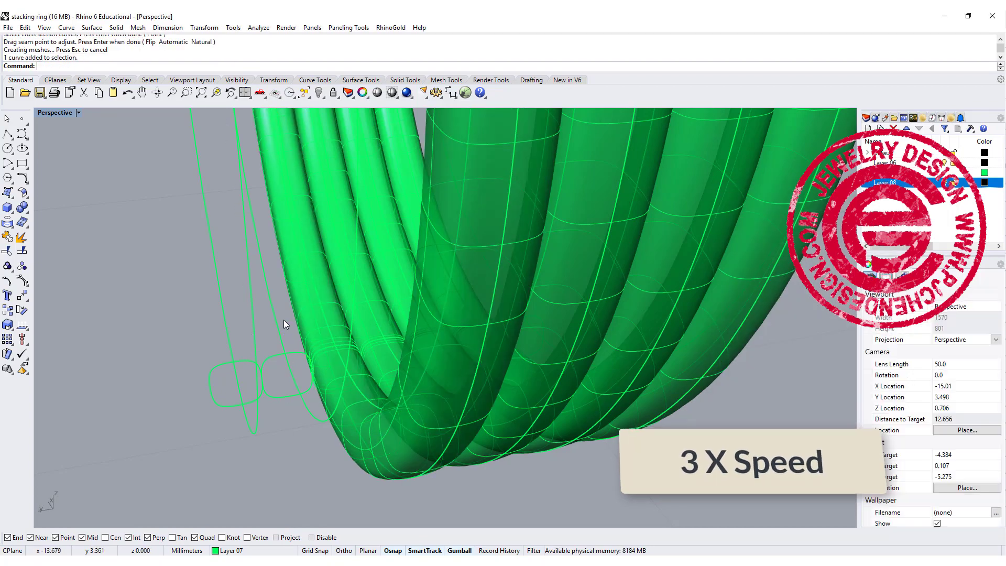
{"action": "key", "text": "Return"}
{"action": "left_click", "coordinate": [287, 352]}
{"action": "key", "text": "Return"}
{"action": "key", "text": "Return"}
{"action": "key", "text": "Return"}
- Sweep the last profile along the ring curve at the far end of the stack and inspect the stacking ring
{"action": "left_click", "coordinate": [234, 343]}
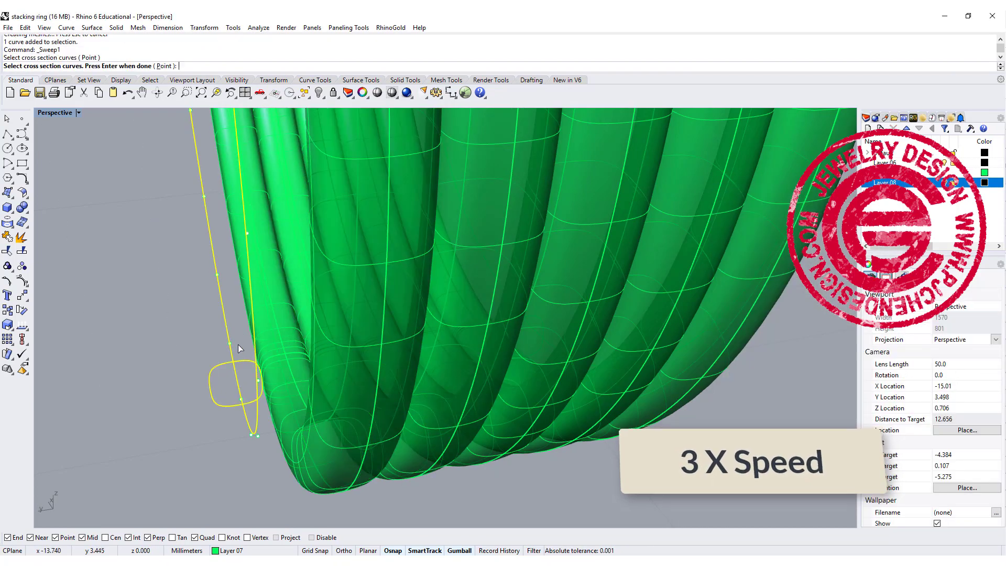
{"action": "right_click_drag", "start_coordinate": [234, 344], "coordinate": [561, 368]}
{"action": "scroll", "coordinate": [562, 363], "scroll_direction": "up", "scroll_amount": 3}
{"action": "key", "text": "Return"}
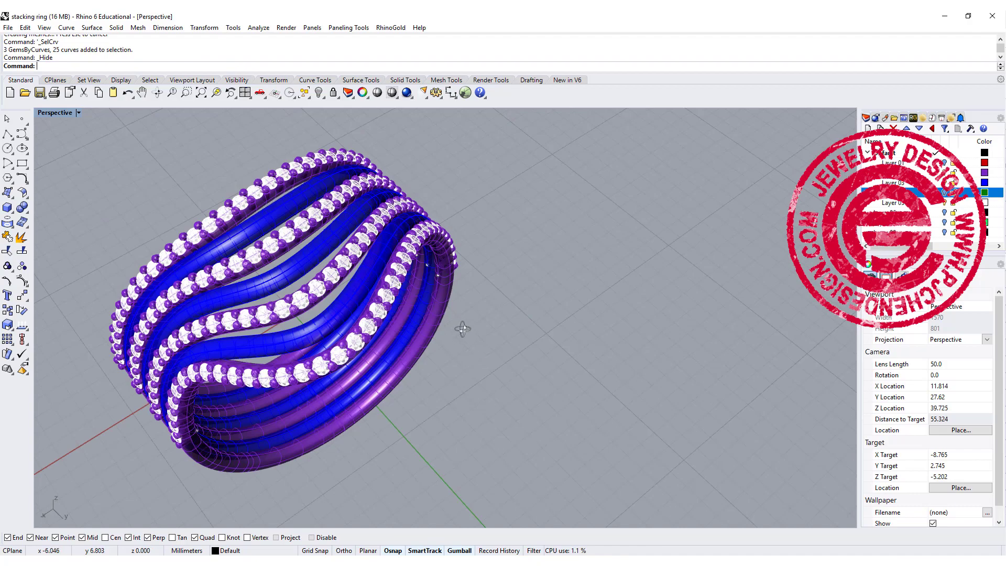
{"action": "mouse_move", "coordinate": [462, 328]}
{"action": "right_mouse_down"}
{"action": "mouse_move", "coordinate": [547, 295]}
{"action": "mouse_move", "coordinate": [424, 335]}
{"action": "mouse_move", "coordinate": [416, 370]}
{"action": "mouse_move", "coordinate": [375, 395]}
{"action": "mouse_move", "coordinate": [393, 366]}
{"action": "mouse_move", "coordinate": [496, 306]}
{"action": "mouse_move", "coordinate": [586, 292]}
{"action": "mouse_move", "coordinate": [453, 330]}
{"action": "right_mouse_up"}
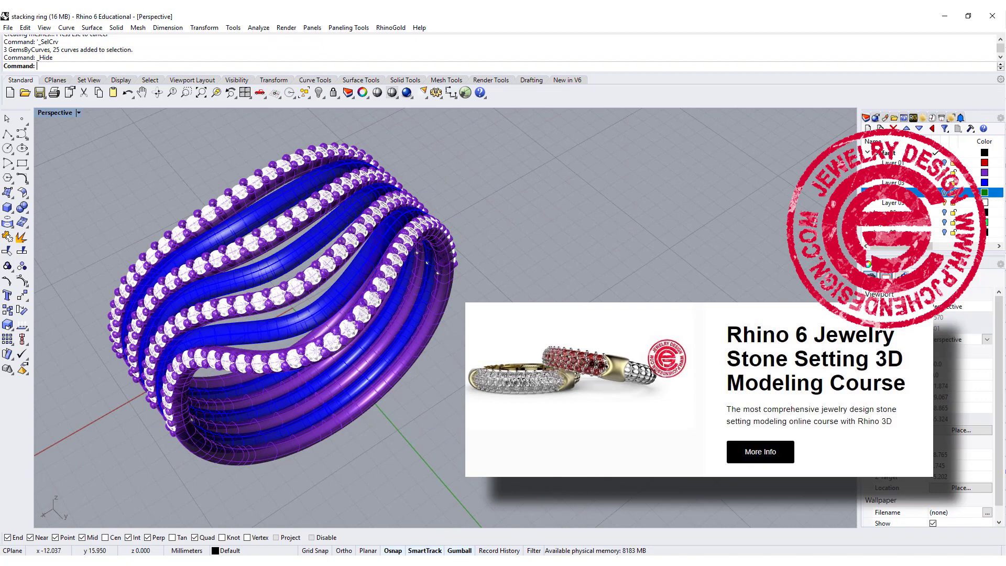